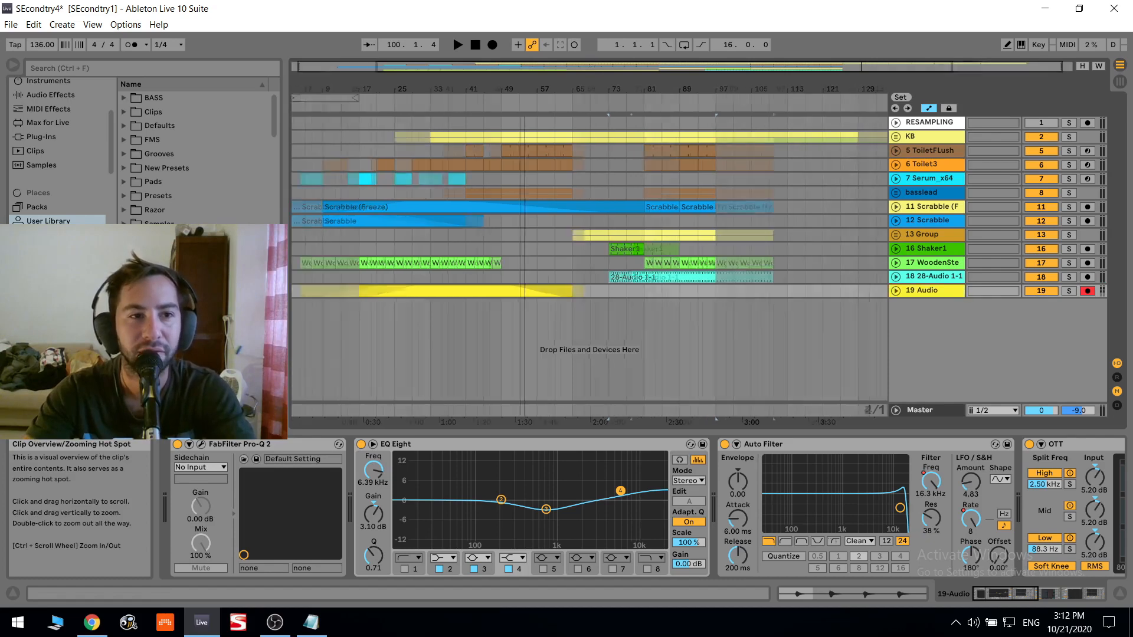
- Browse the Music place's Samples folder down to the recorded sounds and select Glass3.wav
{"action": "scroll", "coordinate": [228, 196], "scroll_direction": "down", "scroll_amount": 2}
{"action": "scroll", "coordinate": [47, 168], "scroll_direction": "down", "scroll_amount": 3}
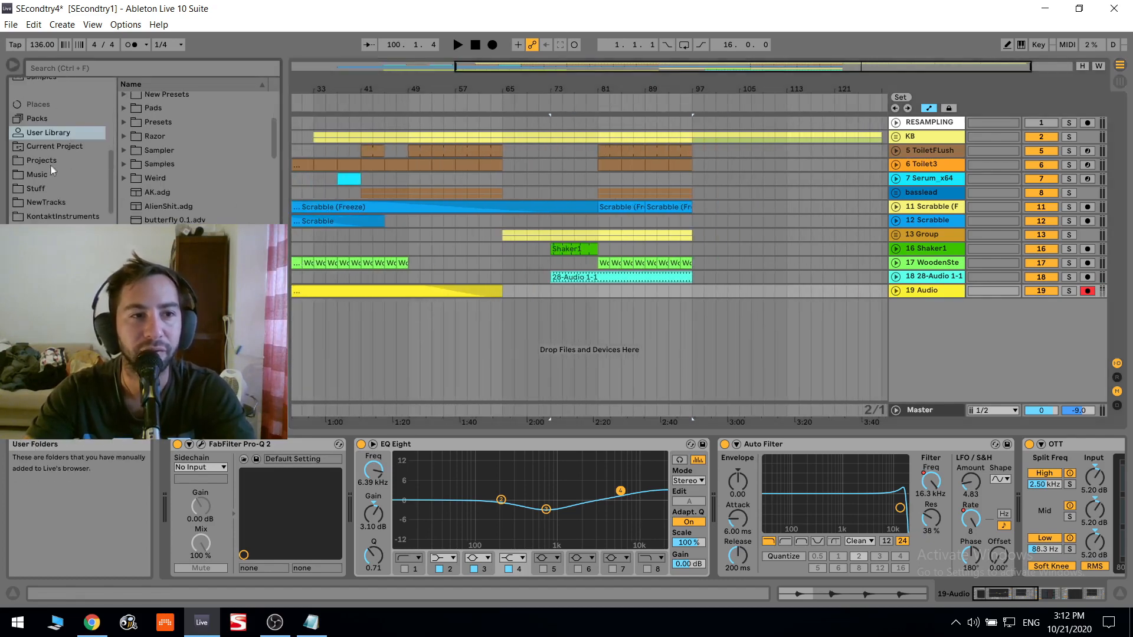
{"action": "left_click", "coordinate": [49, 175]}
{"action": "left_click", "coordinate": [158, 126]}
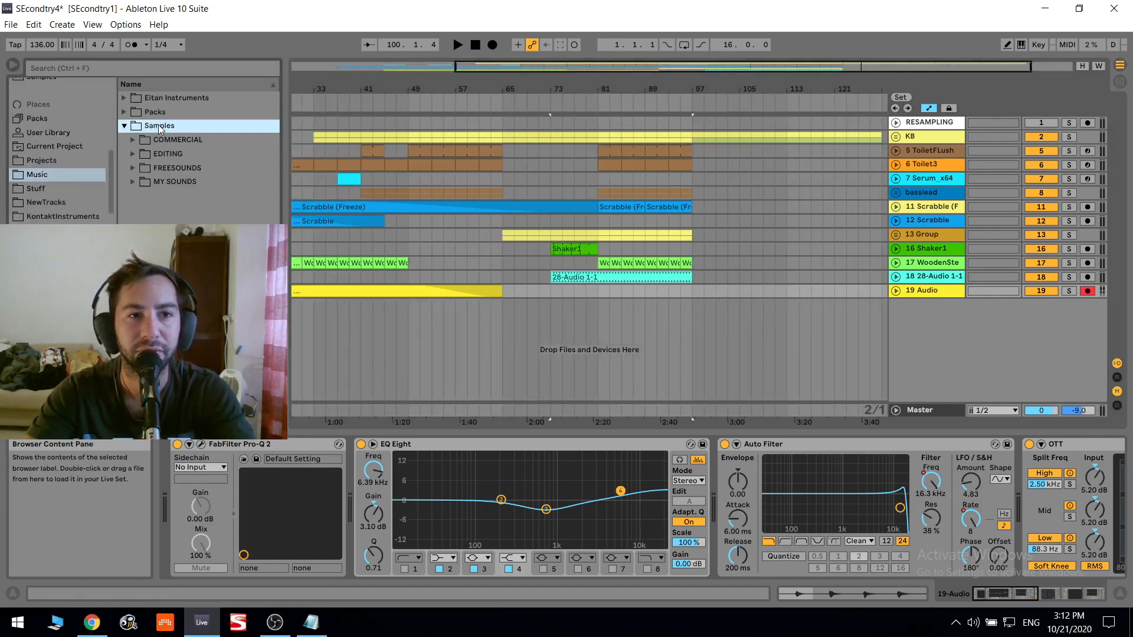
{"action": "left_click", "coordinate": [195, 183]}
{"action": "scroll", "coordinate": [200, 171], "scroll_direction": "down", "scroll_amount": 1}
{"action": "left_click", "coordinate": [172, 151]}
{"action": "scroll", "coordinate": [195, 154], "scroll_direction": "down", "scroll_amount": 5}
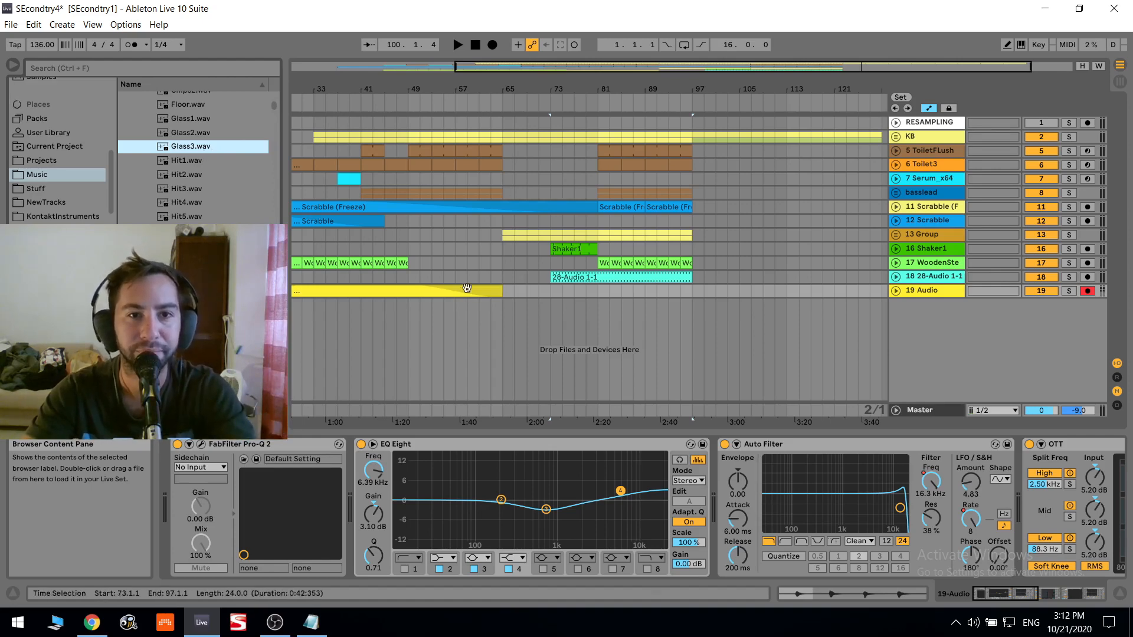
- Play the arrangement from bar 57 and place Glass3.wav at bar 65 on a new audio track
{"action": "left_click", "coordinate": [462, 263]}
{"action": "key", "text": "space"}
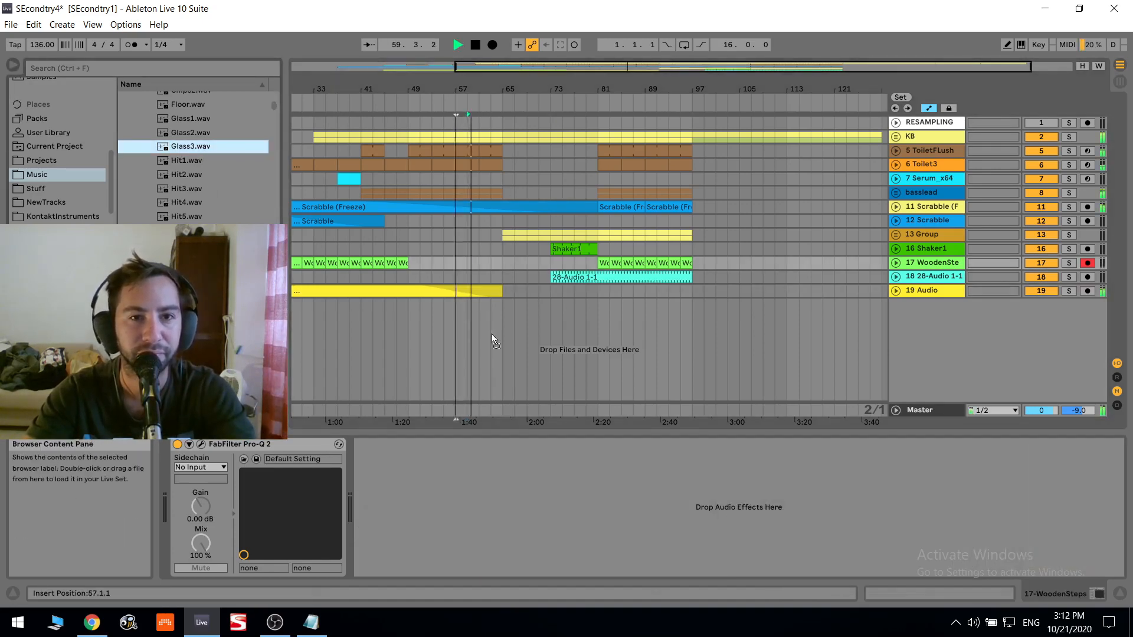
{"action": "key", "text": "space"}
{"action": "left_click_drag", "start_coordinate": [590, 67], "coordinate": [813, 298]}
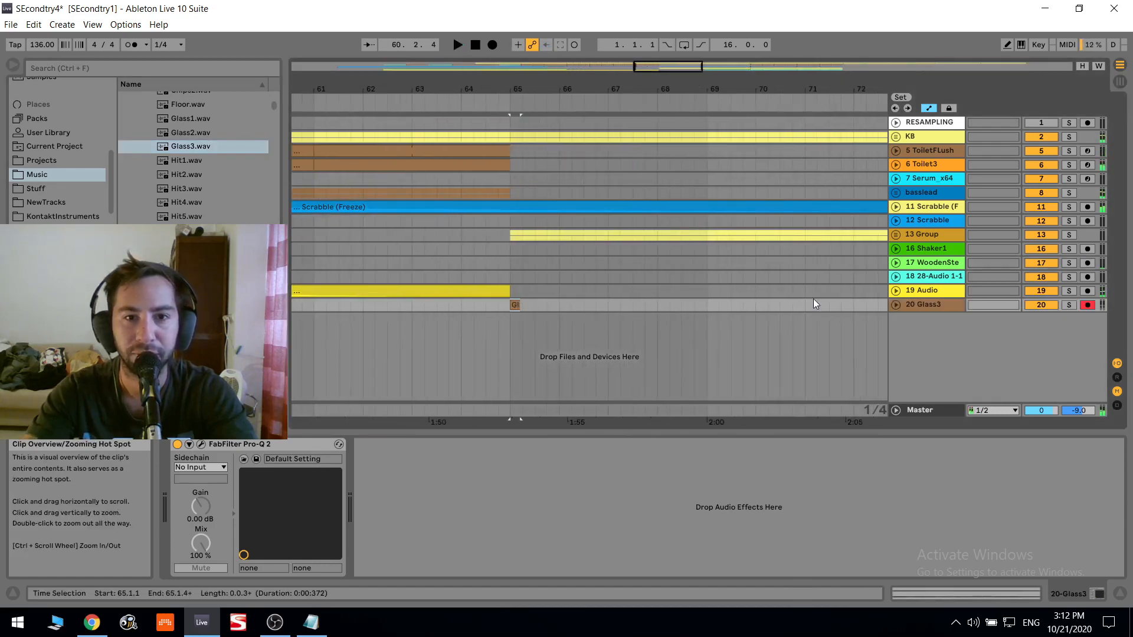
- Unfold the Glass3 track, solo it and play its clip
{"action": "double_click", "coordinate": [935, 306]}
{"action": "left_click", "coordinate": [1069, 305]}
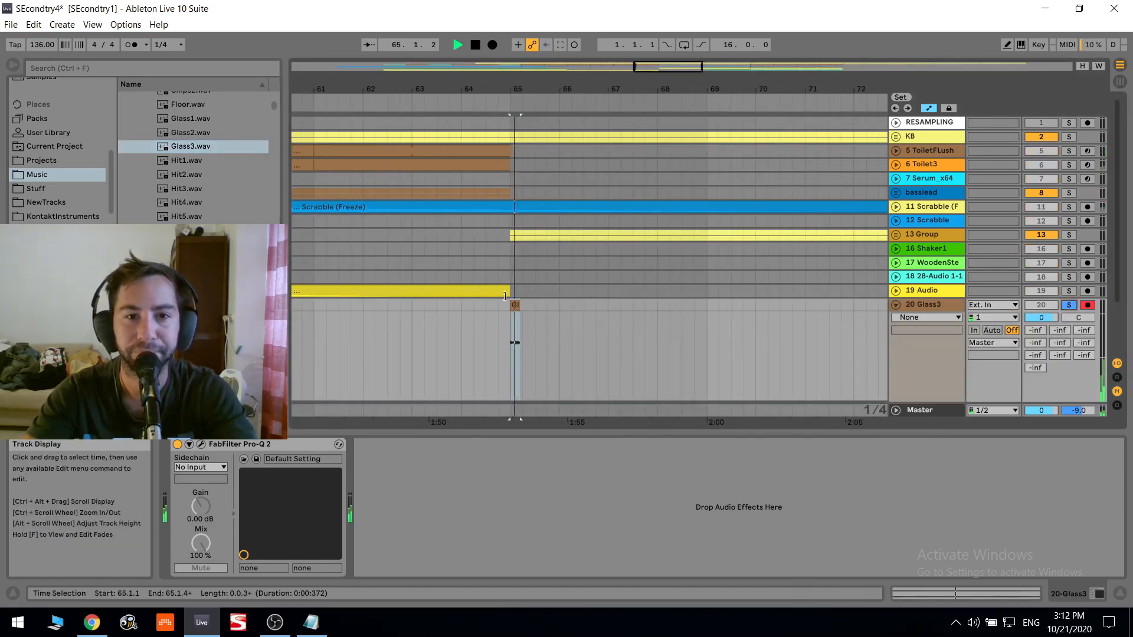
{"action": "left_click", "coordinate": [515, 330]}
{"action": "key", "text": "space"}
{"action": "key", "text": "space"}
- Transpose the Glass3 clip to -1 st and listen to it
{"action": "left_click_drag", "start_coordinate": [242, 524], "coordinate": [243, 528]}
{"action": "key", "text": "space"}
{"action": "key", "text": "space"}
{"action": "key", "text": "space"}
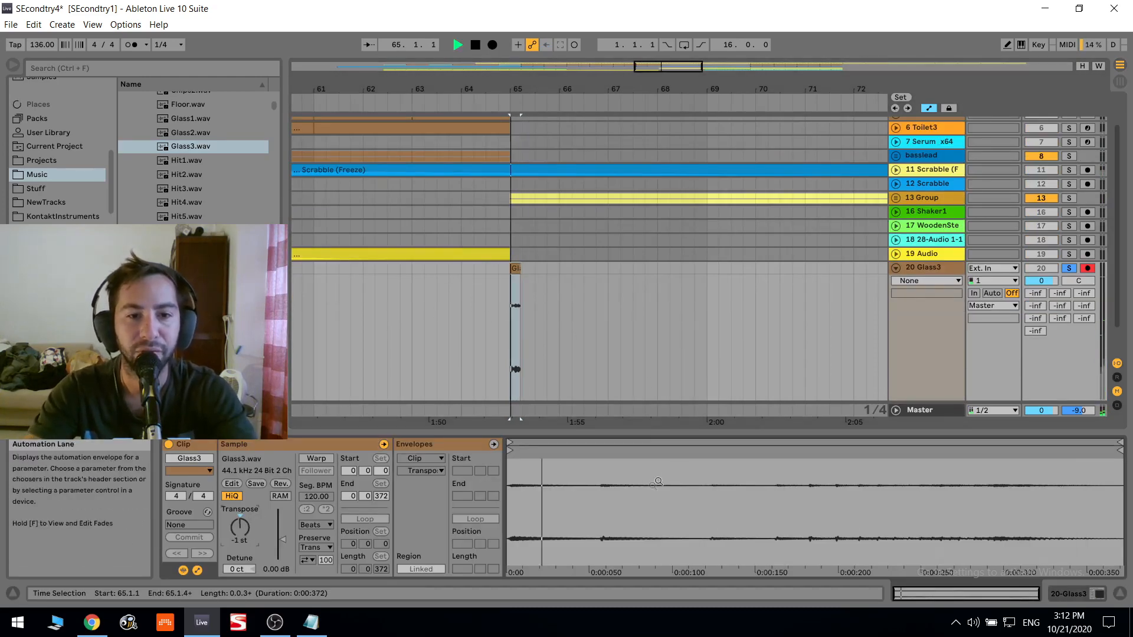
{"action": "key", "text": "space"}
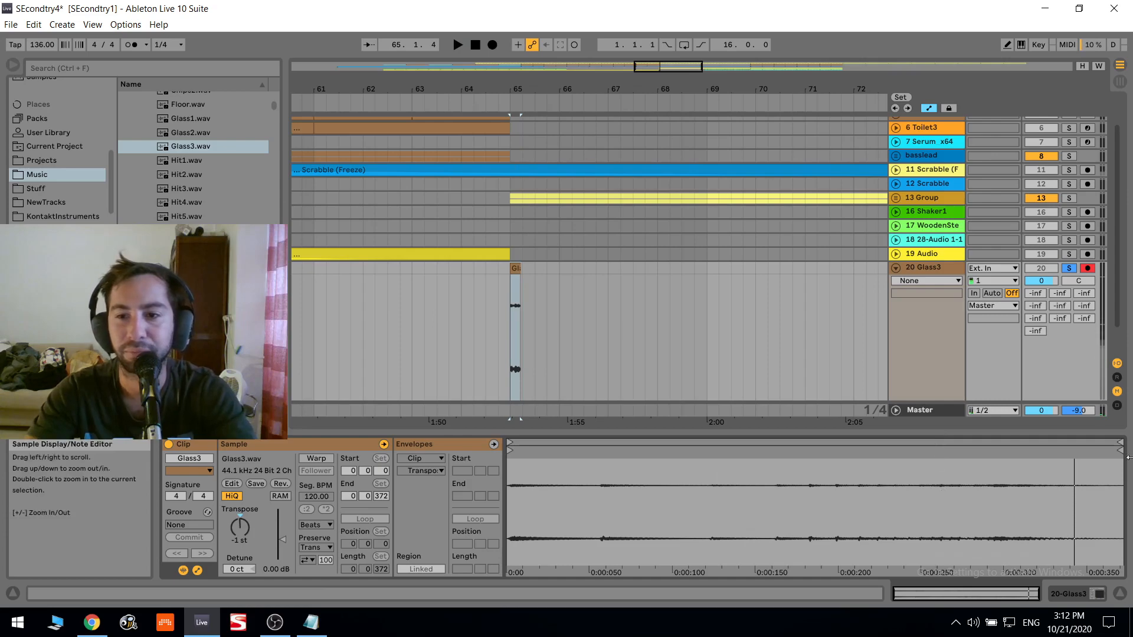
- Shorten the Glass3 clip to end at 65.1.3 and add a fade-out across nearly its whole length
{"action": "left_click", "coordinate": [517, 326]}
{"action": "key", "text": "plus"}
{"action": "key", "text": "plus"}
{"action": "key", "text": "plus"}
{"action": "key", "text": "plus"}
{"action": "key", "text": "plus"}
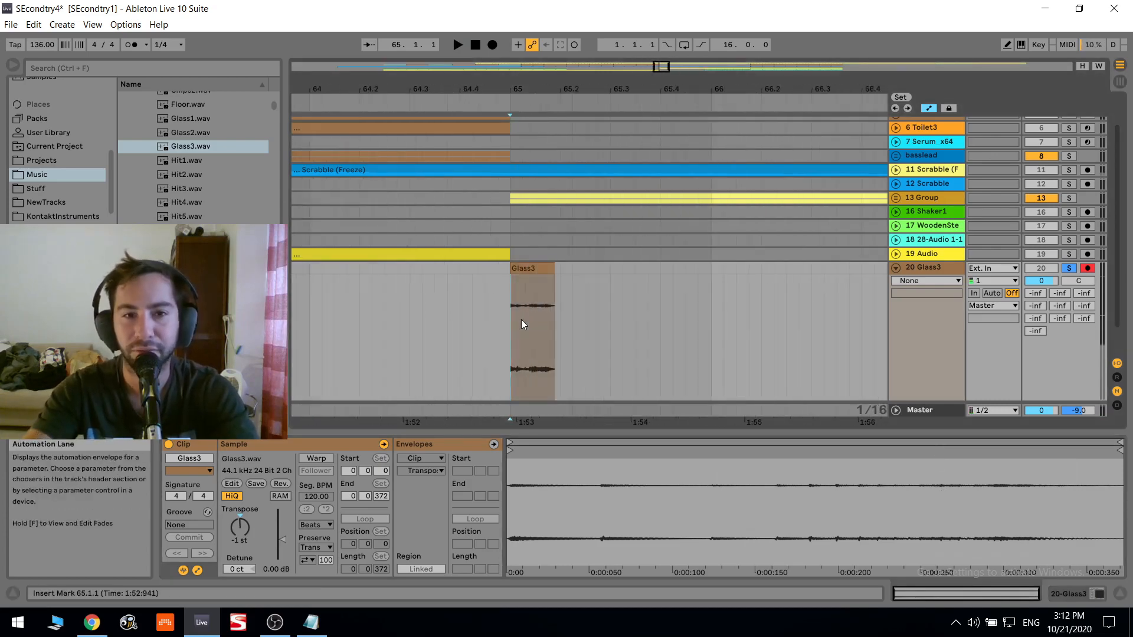
{"action": "key", "text": "a"}
{"action": "key", "text": "a"}
{"action": "key", "text": "a"}
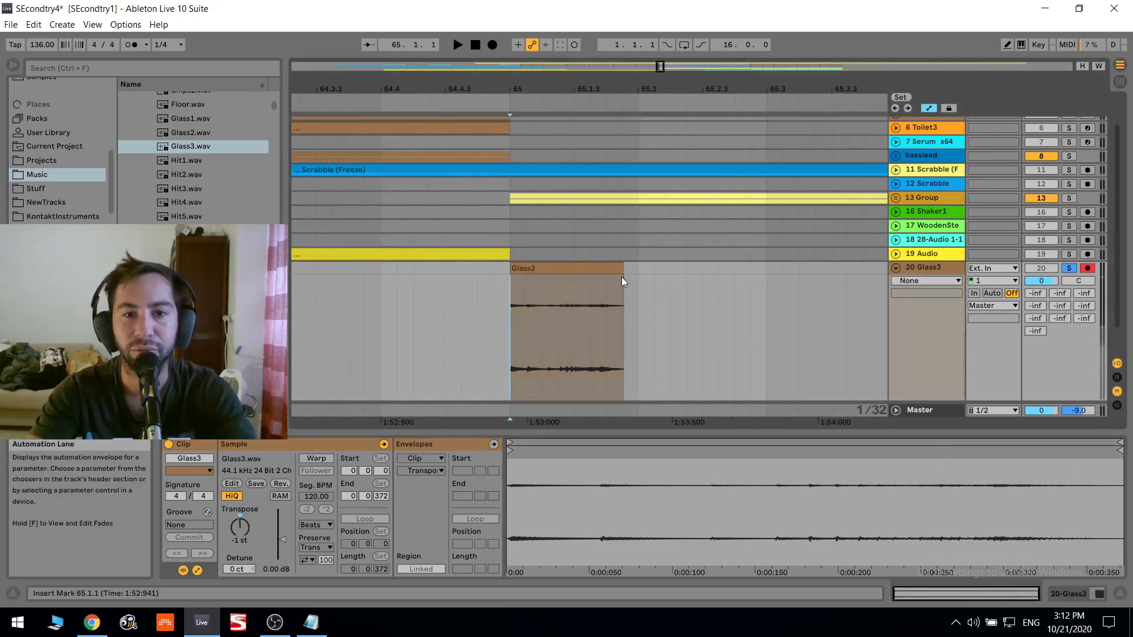
{"action": "left_click_drag", "start_coordinate": [622, 277], "coordinate": [513, 276]}
{"action": "left_click_drag", "start_coordinate": [623, 270], "coordinate": [576, 271]}
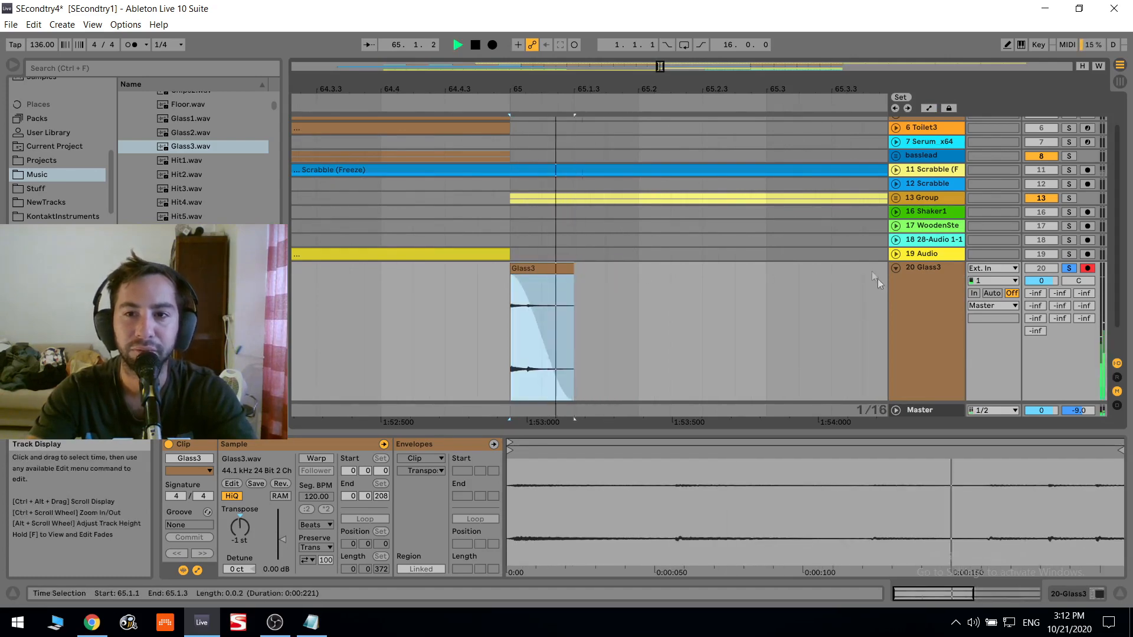
{"action": "left_click", "coordinate": [915, 308]}
{"action": "left_click", "coordinate": [916, 308]}
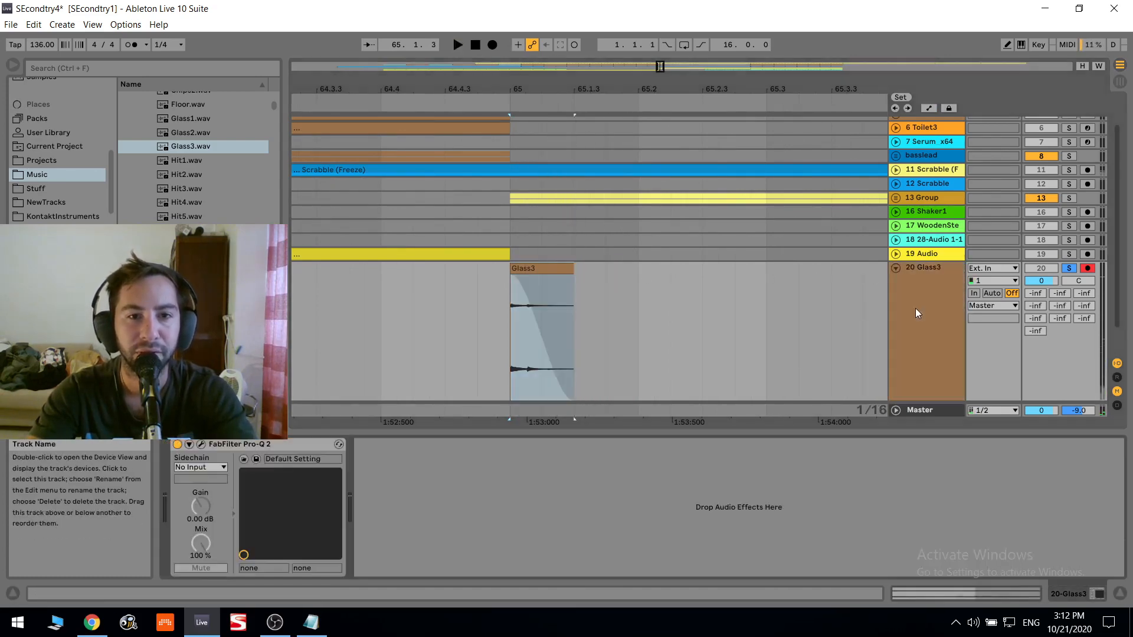
- Try a different transposition on the Glass3 clip by ear, then return it to -1 st
{"action": "scroll", "coordinate": [945, 309], "scroll_direction": "down", "scroll_amount": 2}
{"action": "double_click", "coordinate": [561, 235]}
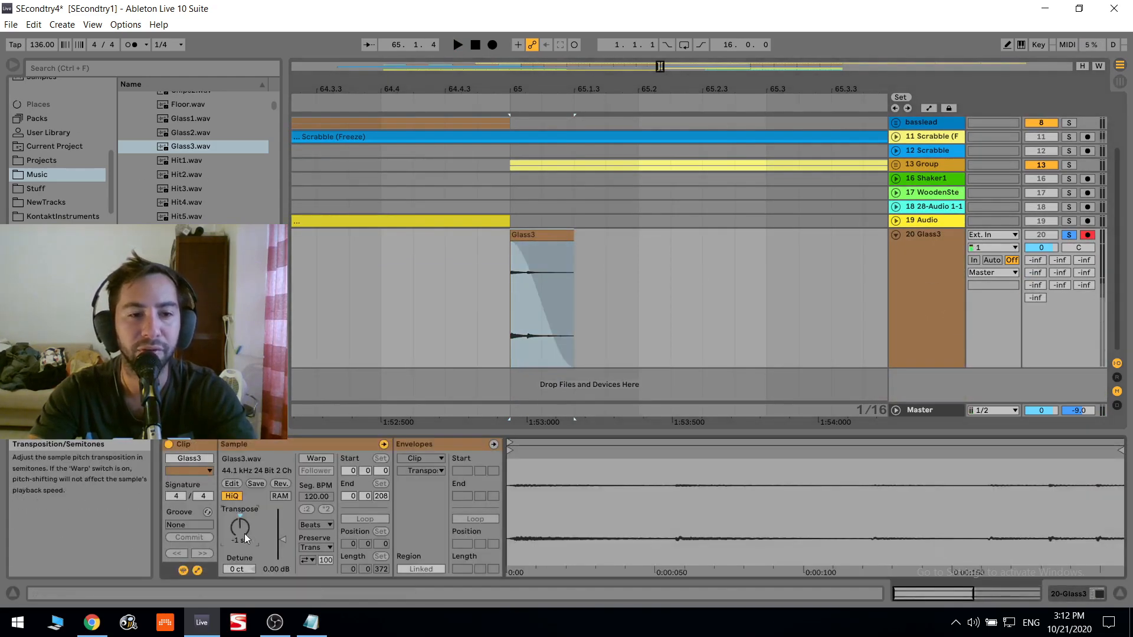
{"action": "key", "text": "Page_Down"}
{"action": "key", "text": "space"}
{"action": "key", "text": "space"}
{"action": "key", "text": "Page_Up"}
{"action": "key", "text": "space"}
{"action": "key", "text": "space"}
{"action": "key", "text": "space"}
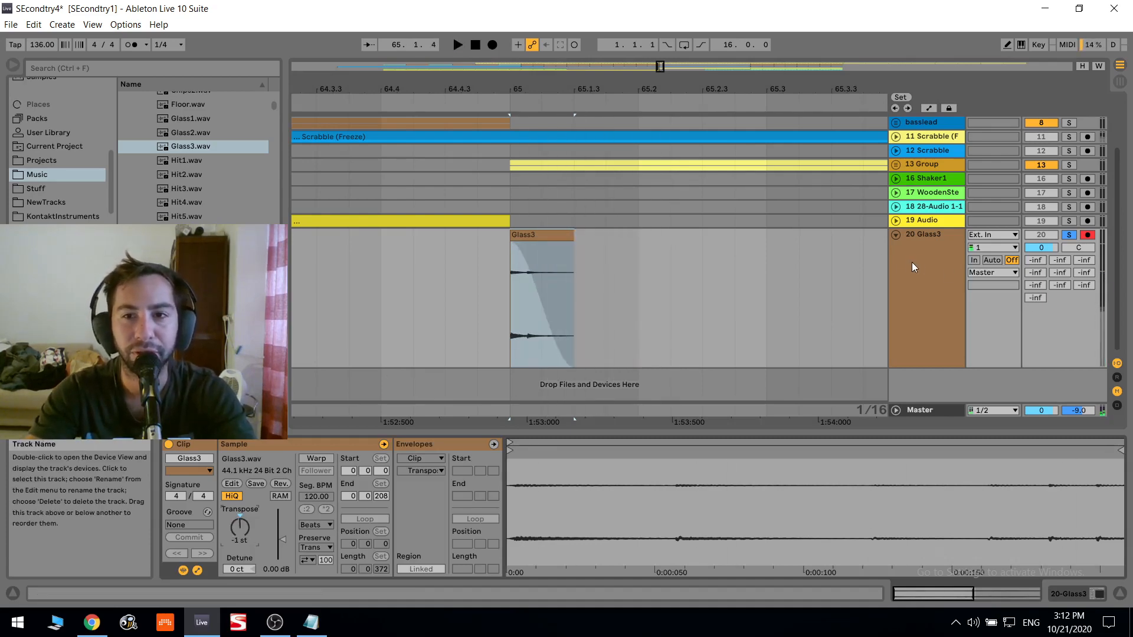
- Set the Glass3 track's ninth send to 0 dB and play the clip through it
{"action": "left_click", "coordinate": [912, 262]}
{"action": "left_click", "coordinate": [1085, 286]}
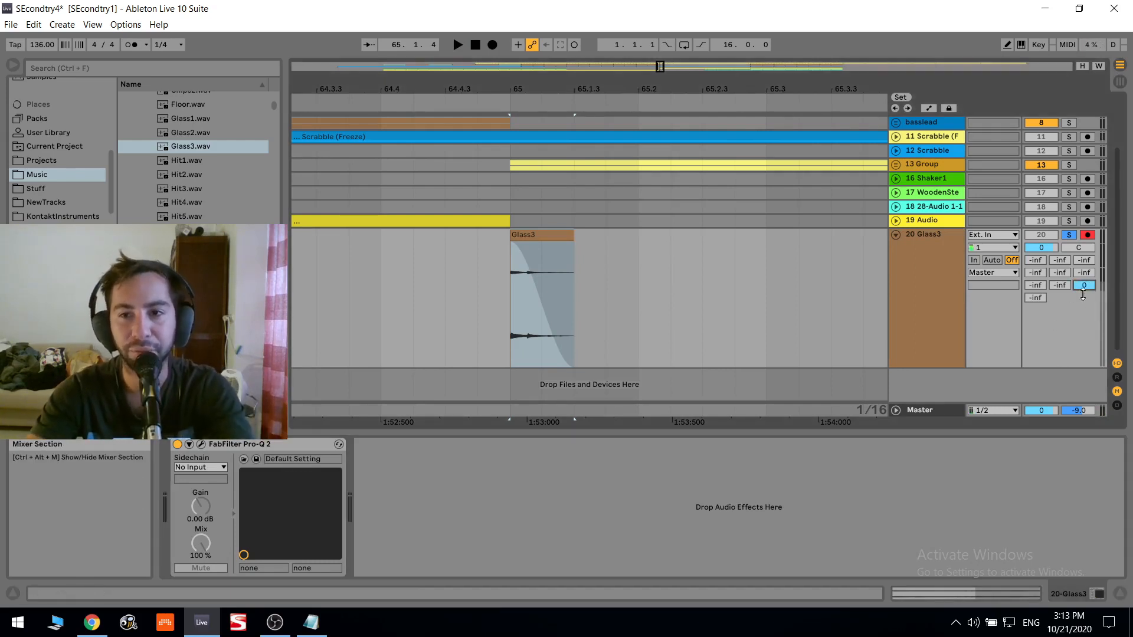
{"action": "left_click", "coordinate": [941, 256]}
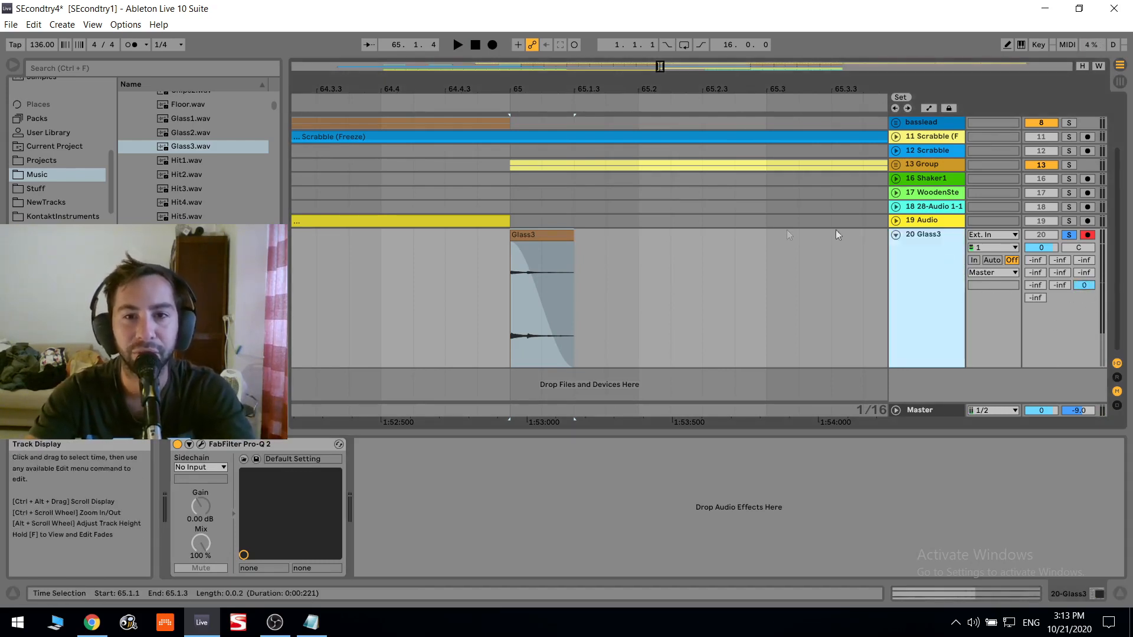
{"action": "key", "text": "space"}
- Raise the Glass3 track volume to 6.0 dB and listen to the clip
{"action": "key", "text": "space"}
{"action": "left_click_drag", "start_coordinate": [1043, 248], "coordinate": [1043, 218]}
{"action": "key", "text": "space"}
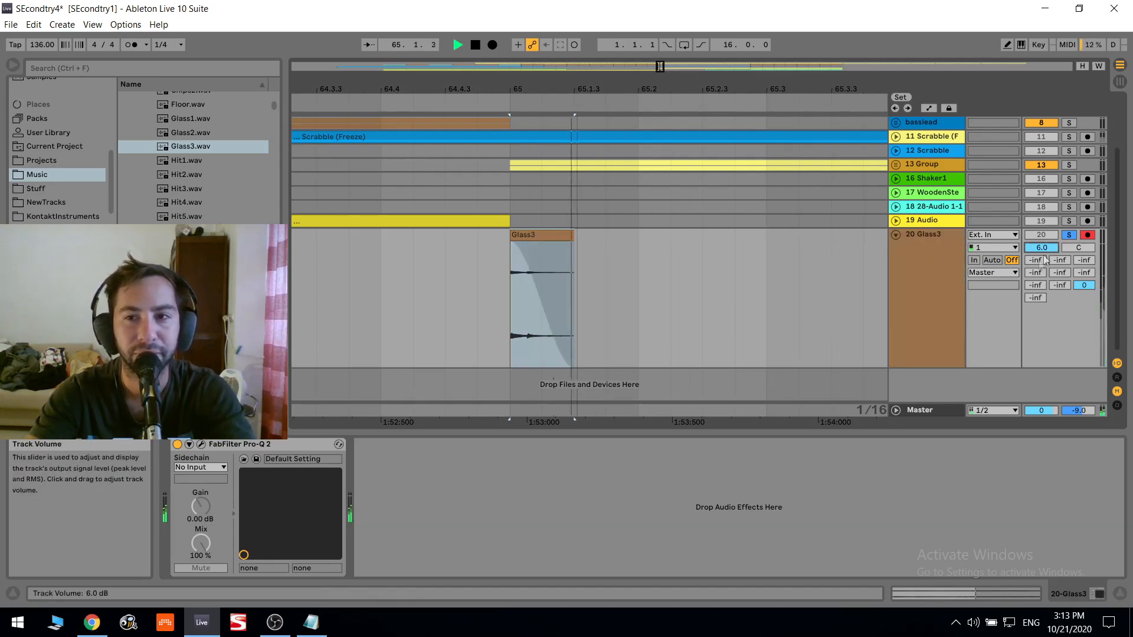
{"action": "key", "text": "space"}
- Find Vocoder among the audio effects and add it to the Glass3 track
{"action": "left_click", "coordinate": [51, 133]}
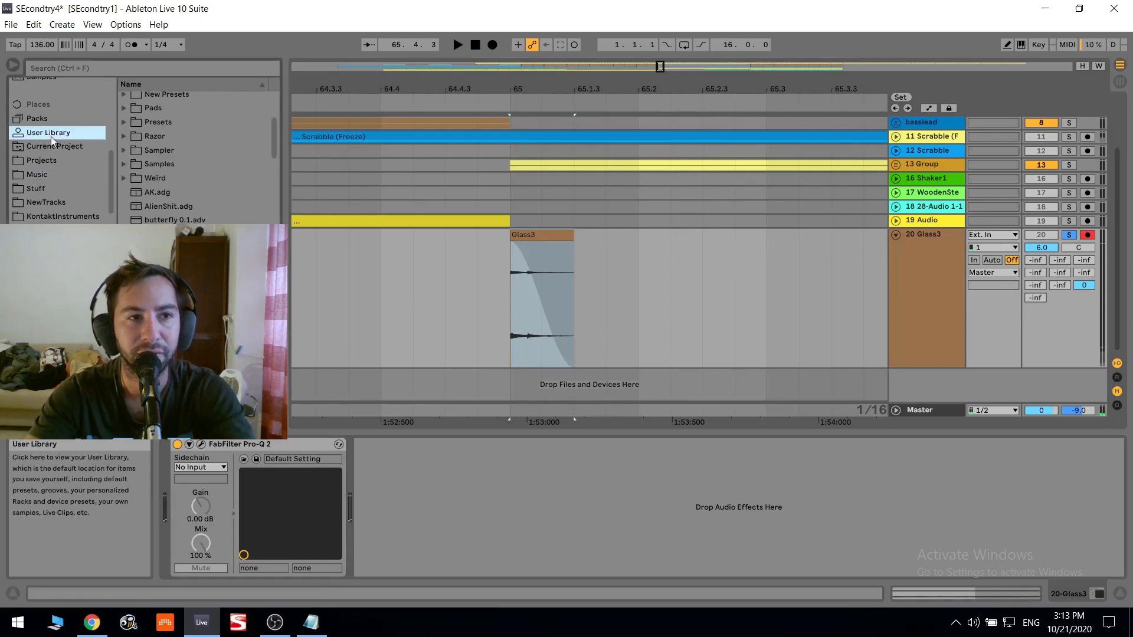
{"action": "scroll", "coordinate": [69, 150], "scroll_direction": "up", "scroll_amount": 3}
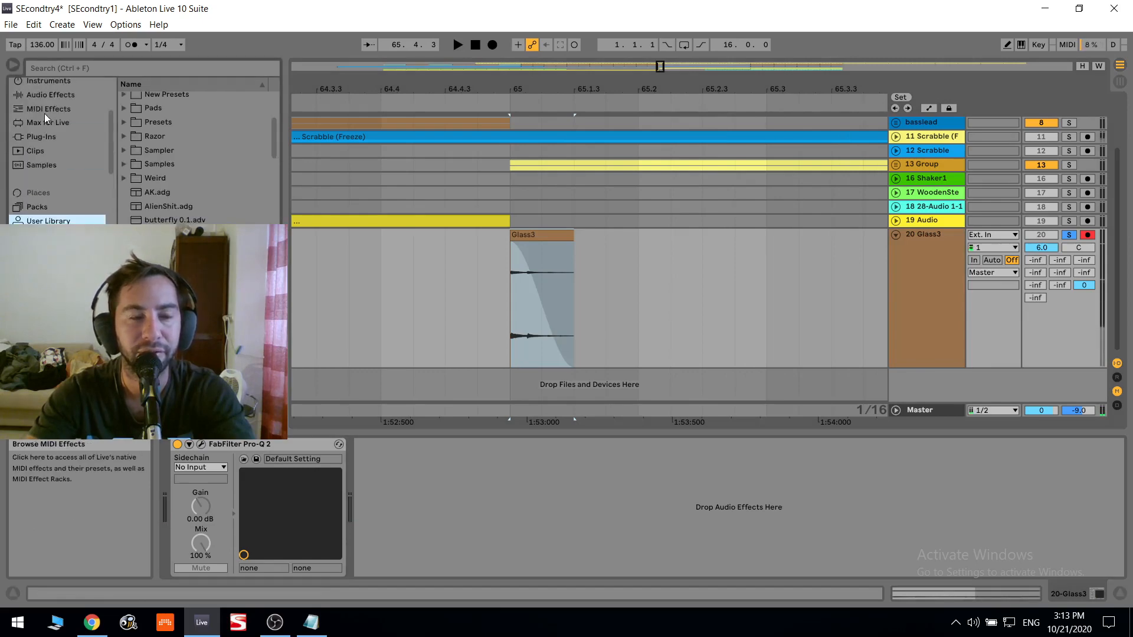
{"action": "scroll", "coordinate": [46, 118], "scroll_direction": "up", "scroll_amount": 2}
{"action": "left_click", "coordinate": [53, 154]}
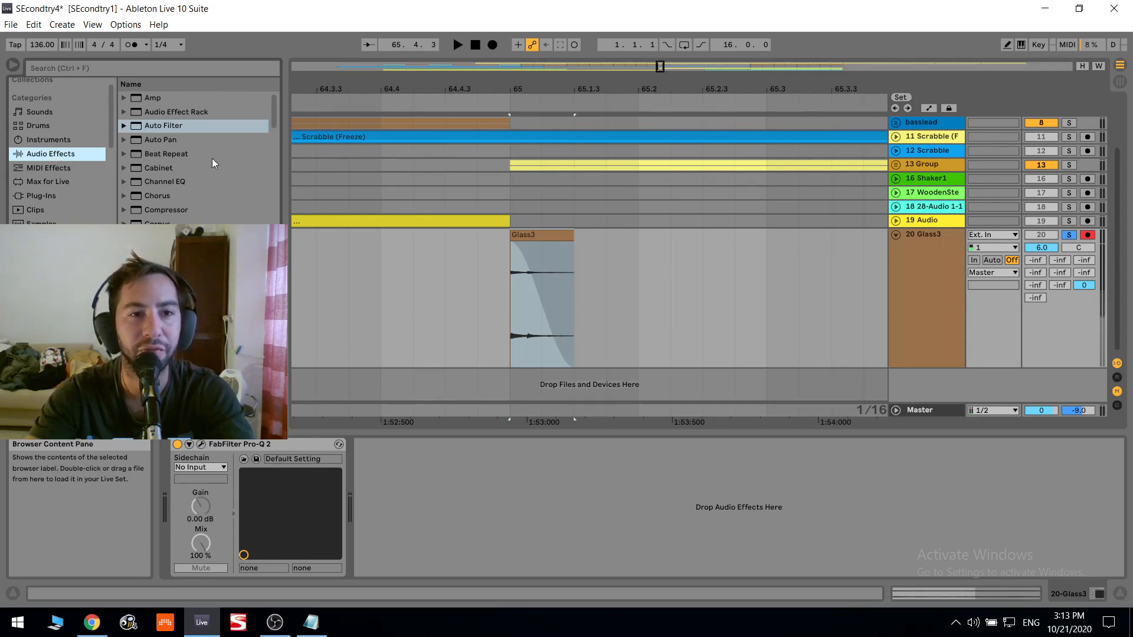
{"action": "scroll", "coordinate": [211, 158], "scroll_direction": "down", "scroll_amount": 9}
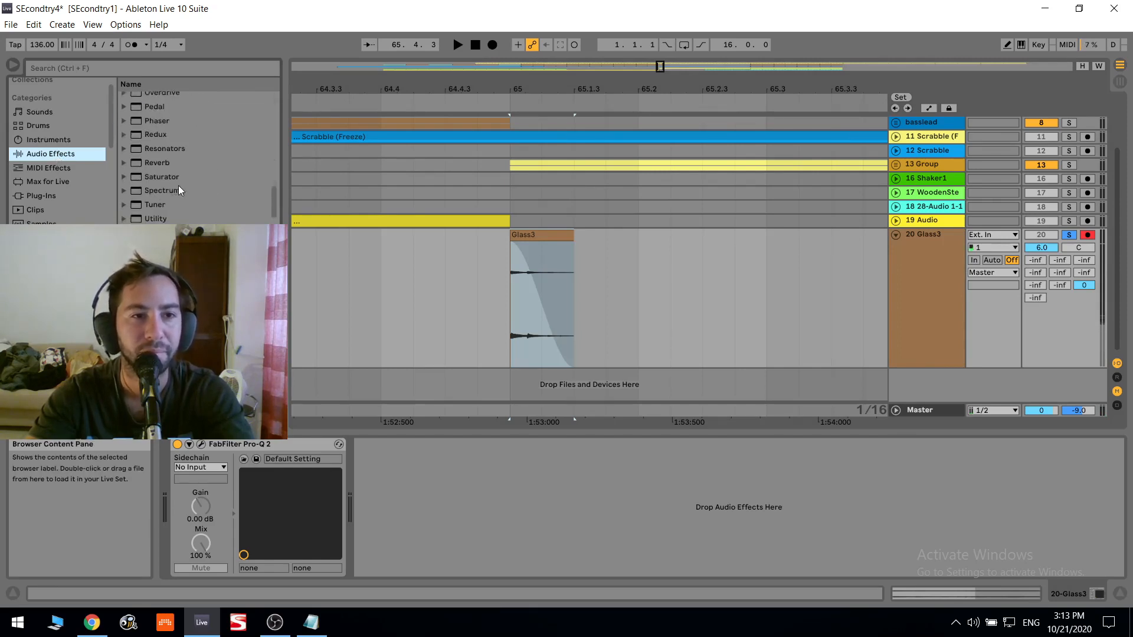
{"action": "scroll", "coordinate": [179, 185], "scroll_direction": "down", "scroll_amount": 2}
{"action": "scroll", "coordinate": [180, 187], "scroll_direction": "up", "scroll_amount": 1}
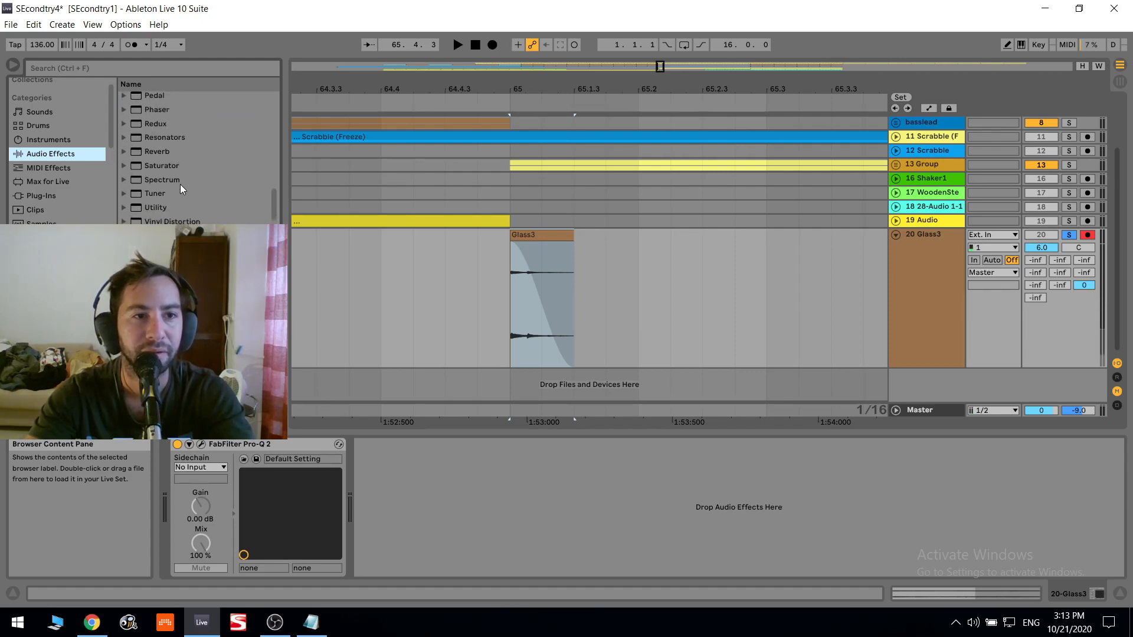
{"action": "scroll", "coordinate": [152, 203], "scroll_direction": "down", "scroll_amount": 1}
{"action": "left_click", "coordinate": [161, 221]}
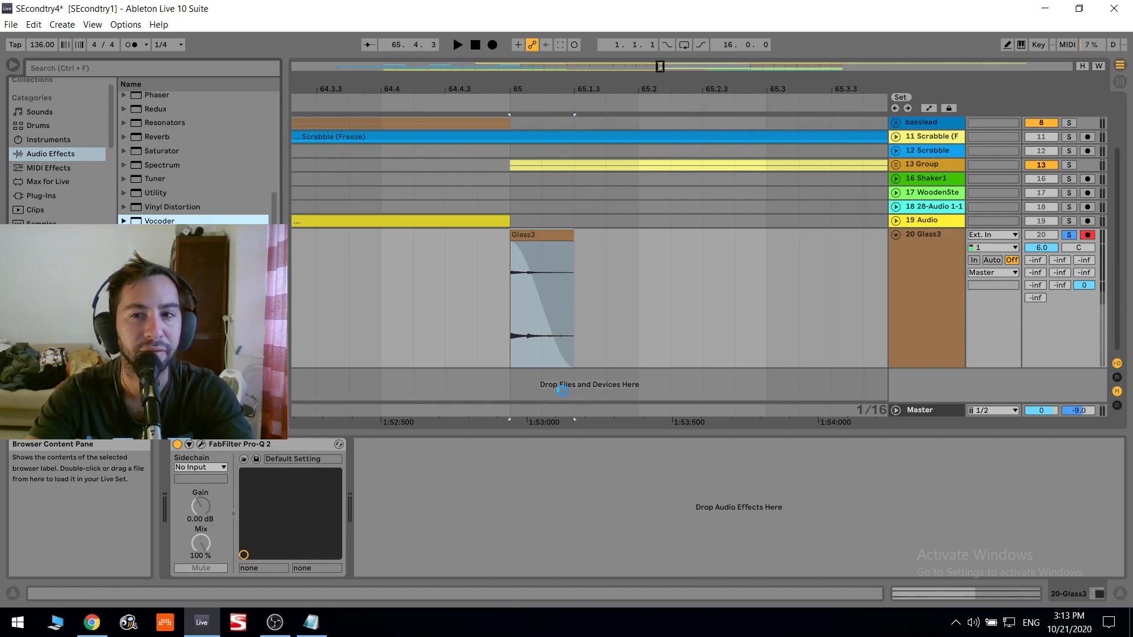
{"action": "double_click", "coordinate": [161, 221]}
- Set the Vocoder to 4 bands while auditioning the glass sound
{"action": "key", "text": "space"}
{"action": "key", "text": "space"}
{"action": "key", "text": "space"}
{"action": "left_click_drag", "start_coordinate": [489, 559], "coordinate": [489, 593]}
{"action": "key", "text": "space"}
{"action": "key", "text": "space"}
{"action": "left_click", "coordinate": [447, 555]}
{"action": "left_click", "coordinate": [447, 458]}
{"action": "key", "text": "space"}
{"action": "key", "text": "space"}
{"action": "key", "text": "space"}
{"action": "key", "text": "space"}
{"action": "key", "text": "Up"}
- Attenuate the two lowest Vocoder bands fully and keep the two highest at full level
{"action": "key", "text": "space"}
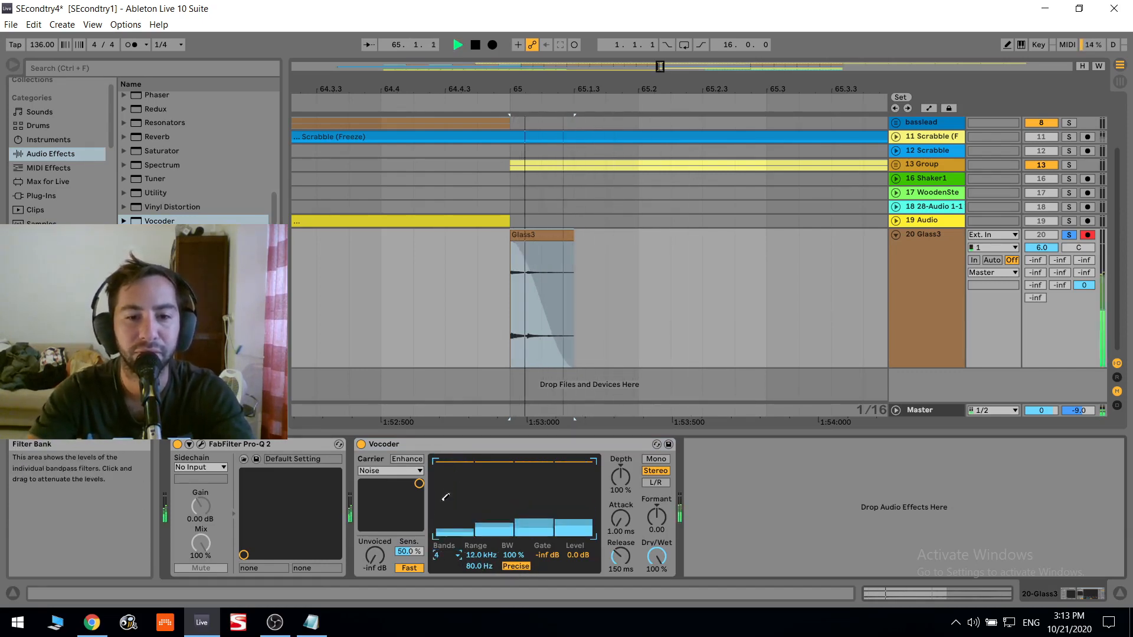
{"action": "key", "text": "space"}
{"action": "key", "text": "space"}
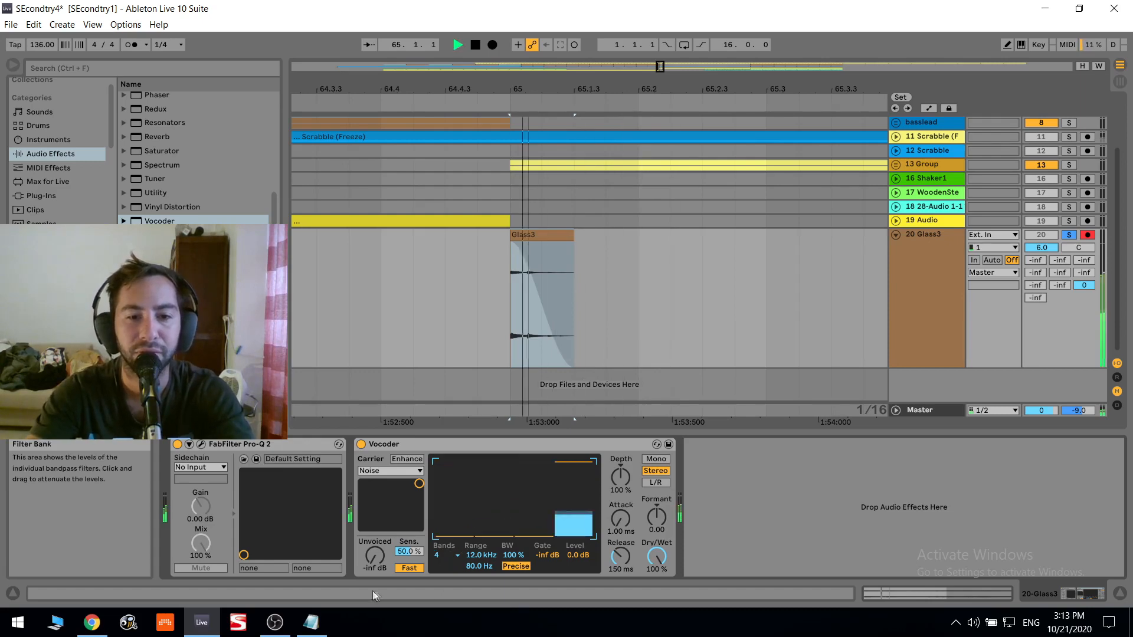
{"action": "left_click_drag", "start_coordinate": [534, 480], "coordinate": [534, 444]}
{"action": "key", "text": "space"}
{"action": "key", "text": "space"}
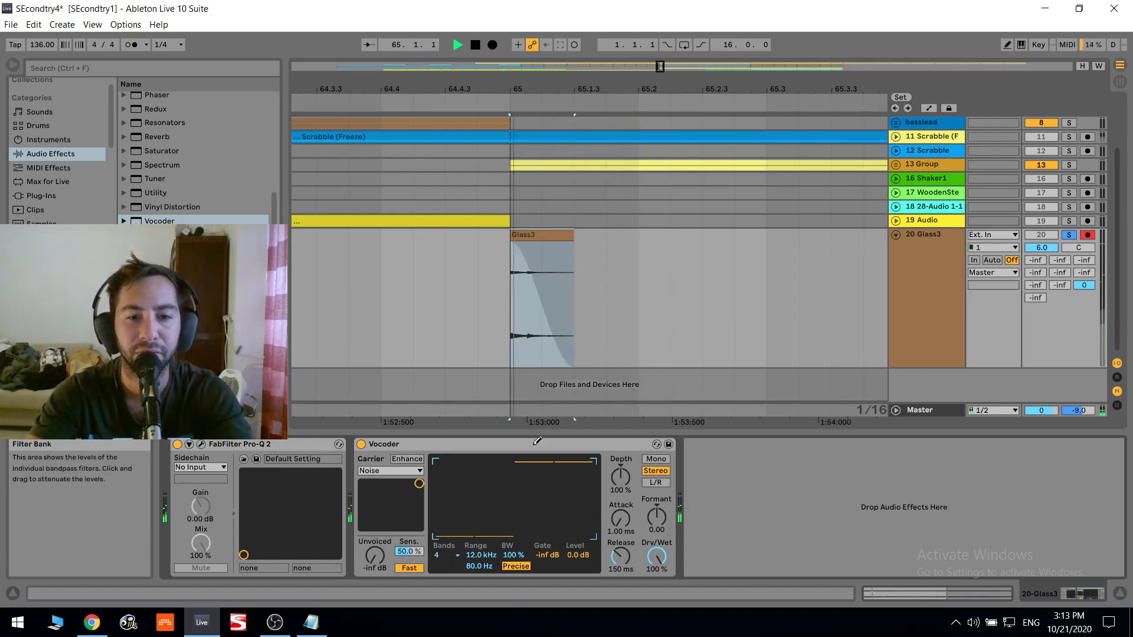
{"action": "key", "text": "space"}
{"action": "key", "text": "space"}
- Set the Vocoder's release to 911 ms and its dry/wet mix to 24.0 %, auditioning the clip
{"action": "key", "text": "space"}
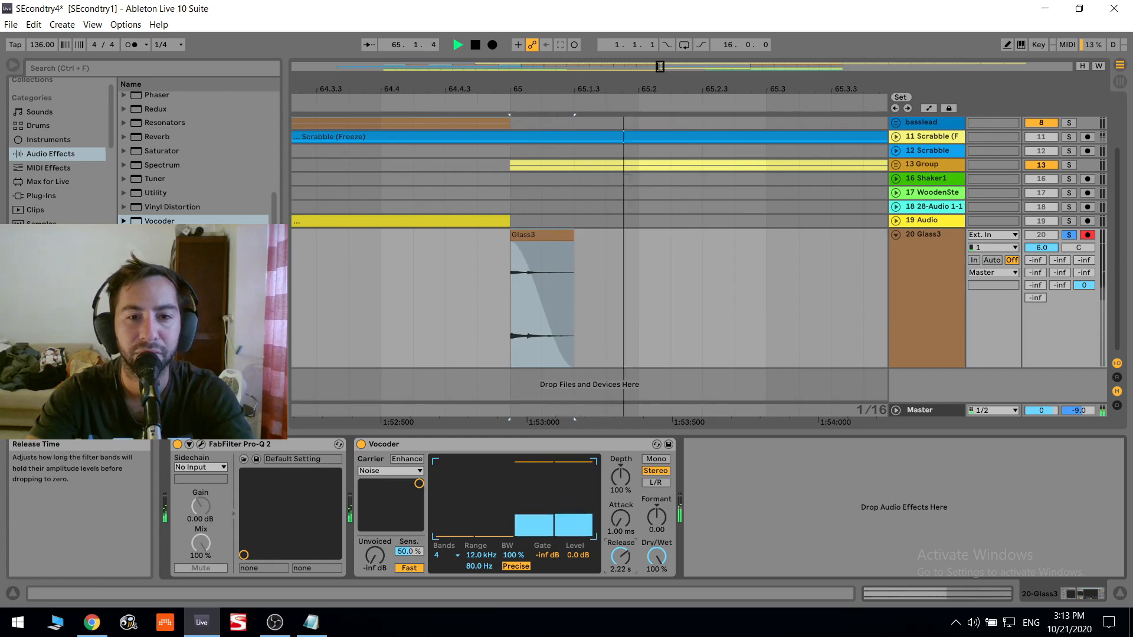
{"action": "key", "text": "space"}
{"action": "left_click_drag", "start_coordinate": [620, 556], "coordinate": [657, 602]}
{"action": "key", "text": "space"}
{"action": "key", "text": "space"}
{"action": "key", "text": "space"}
{"action": "key", "text": "space"}
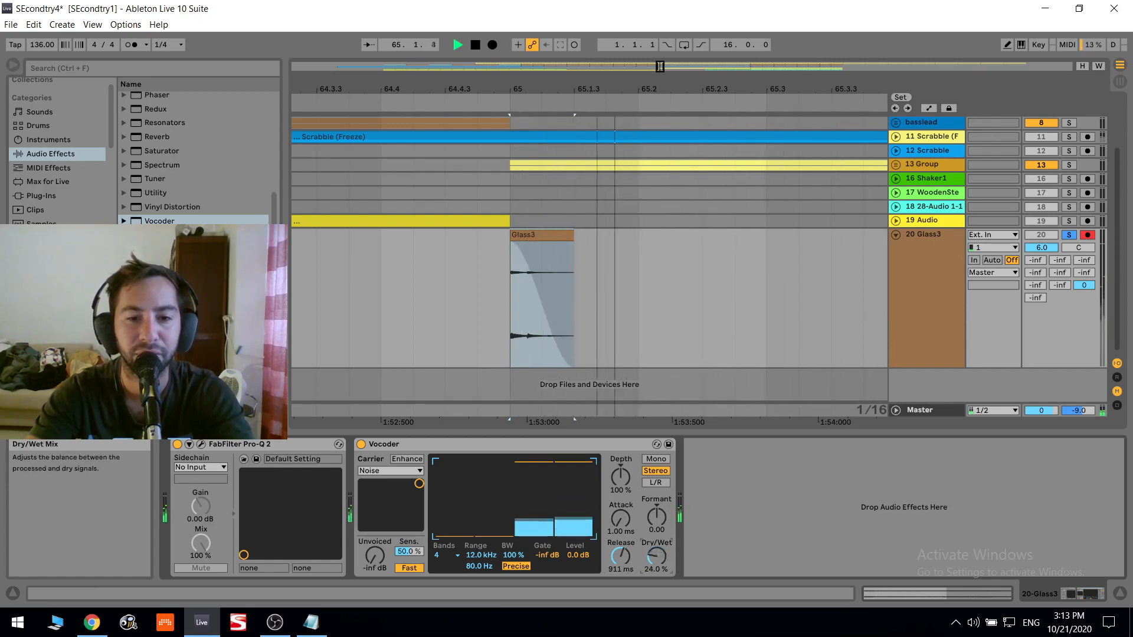
- Raise the Vocoder's output level to 4.7 dB and listen to the clip
{"action": "left_click_drag", "start_coordinate": [586, 553], "coordinate": [586, 537]}
{"action": "key", "text": "space"}
{"action": "key", "text": "space"}
{"action": "key", "text": "space"}
{"action": "key", "text": "space"}
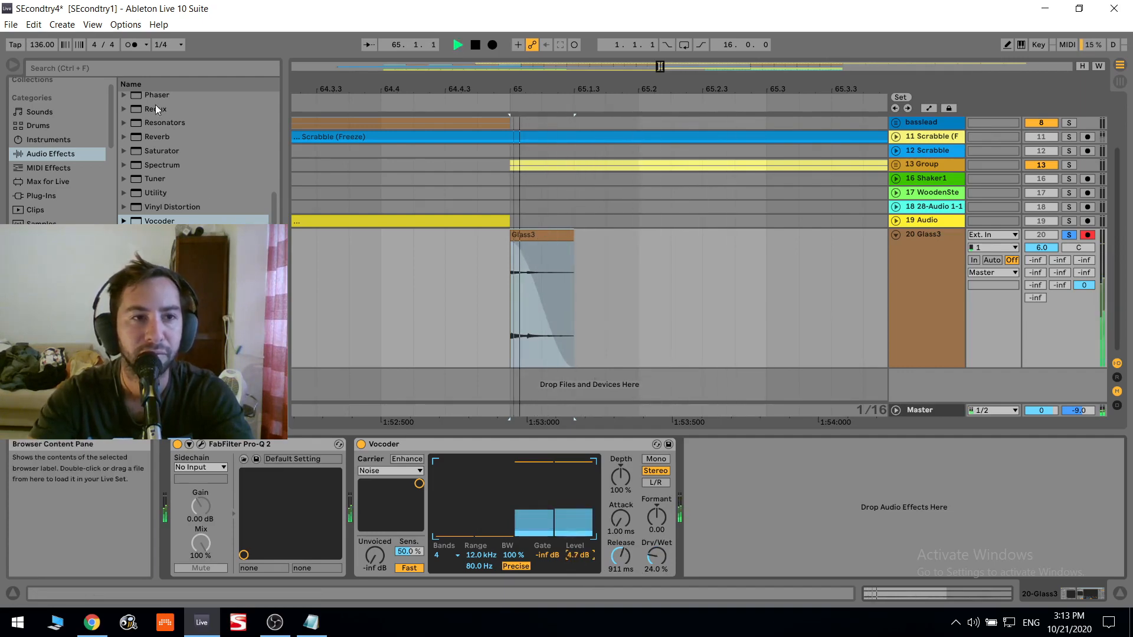
- Add a Reverb after the Vocoder with a 16.1 s decay time and 54 % dry/wet, and audition it
{"action": "key", "text": "space"}
{"action": "double_click", "coordinate": [160, 137]}
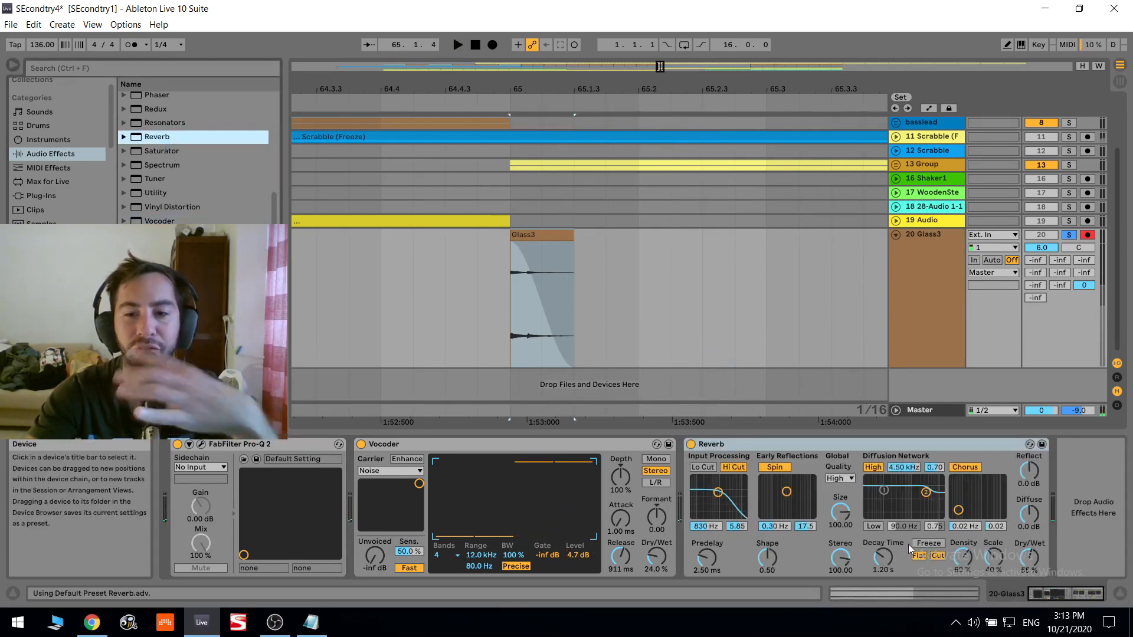
{"action": "left_click_drag", "start_coordinate": [1030, 557], "coordinate": [1030, 528]}
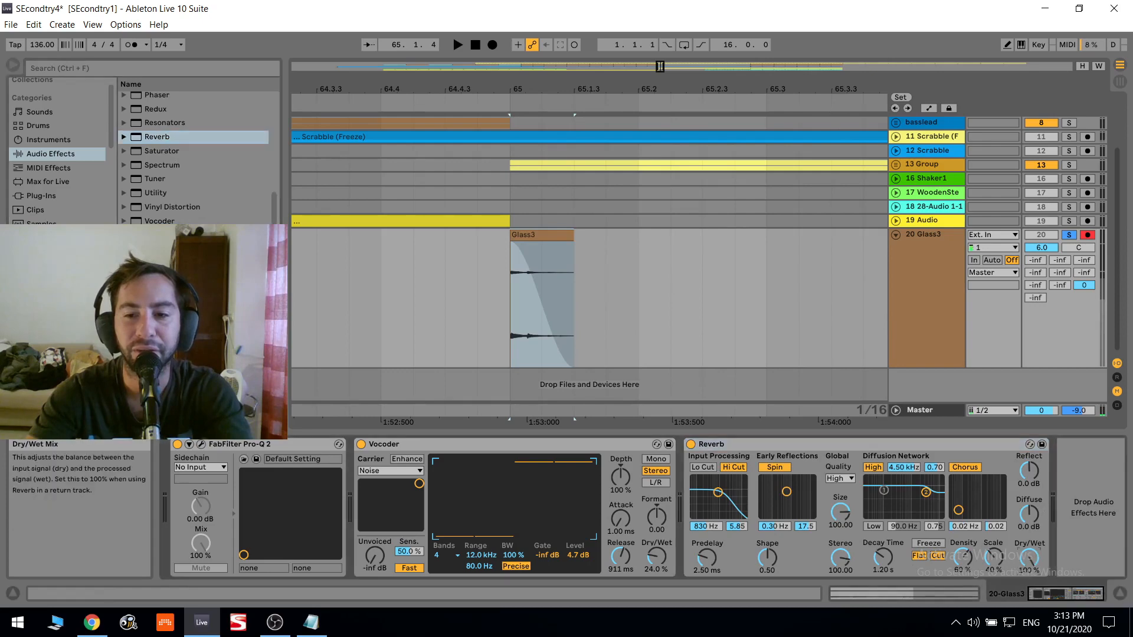
{"action": "left_click_drag", "start_coordinate": [884, 557], "coordinate": [884, 550]}
{"action": "key", "text": "space"}
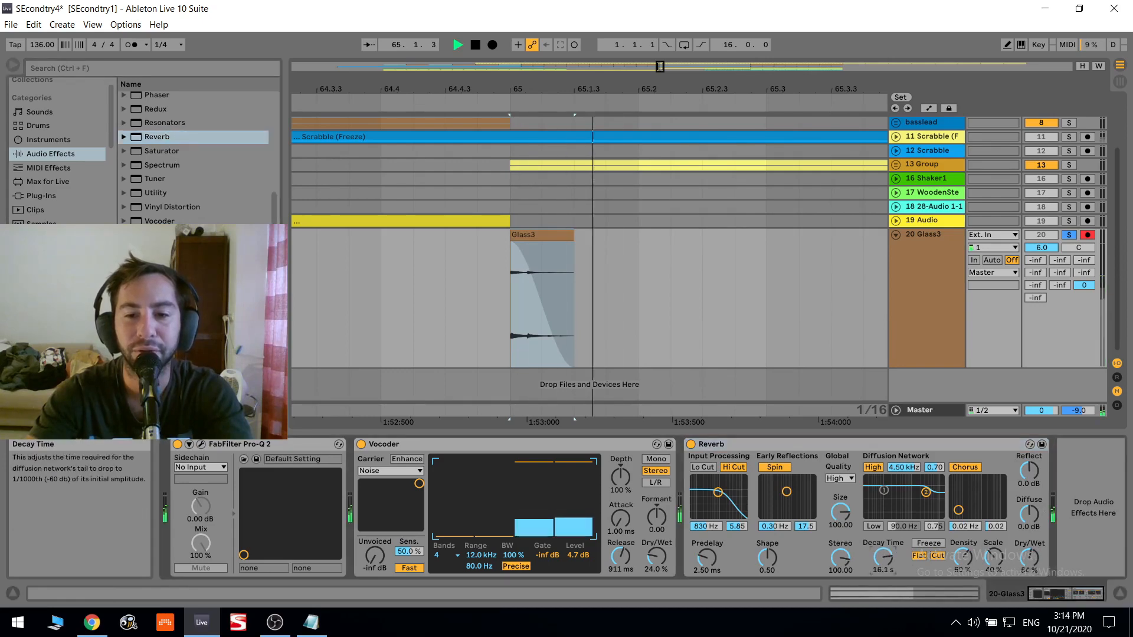
{"action": "key", "text": "space"}
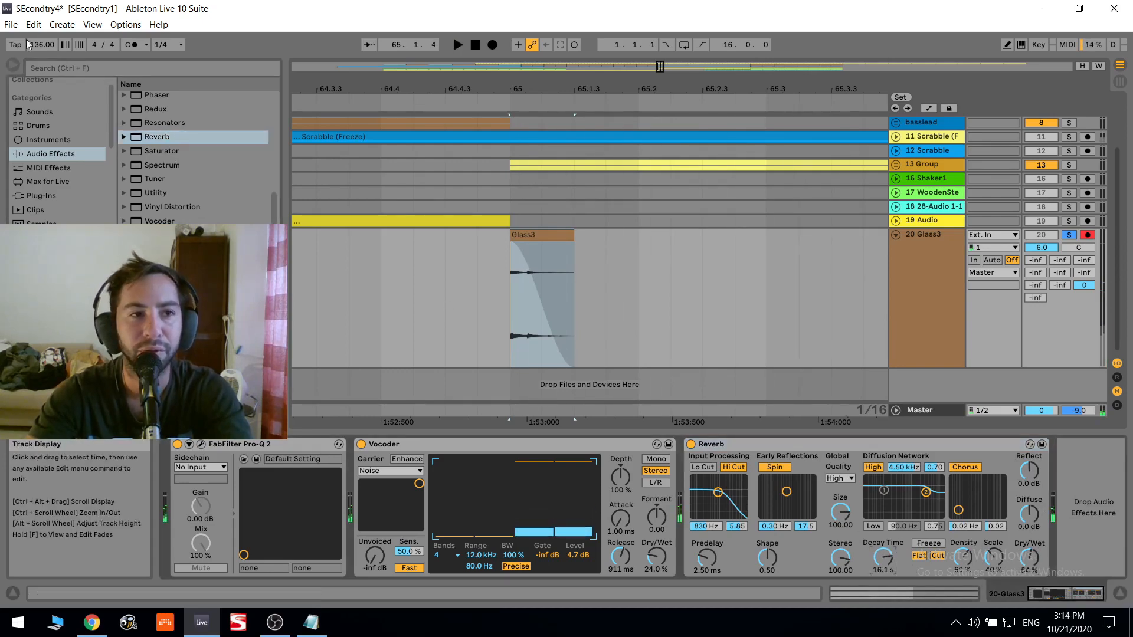
- Raise the Glass3 clip's gain to 13.9 dB, steepen its fade-out curve and audition it
{"action": "left_click", "coordinate": [69, 65]}
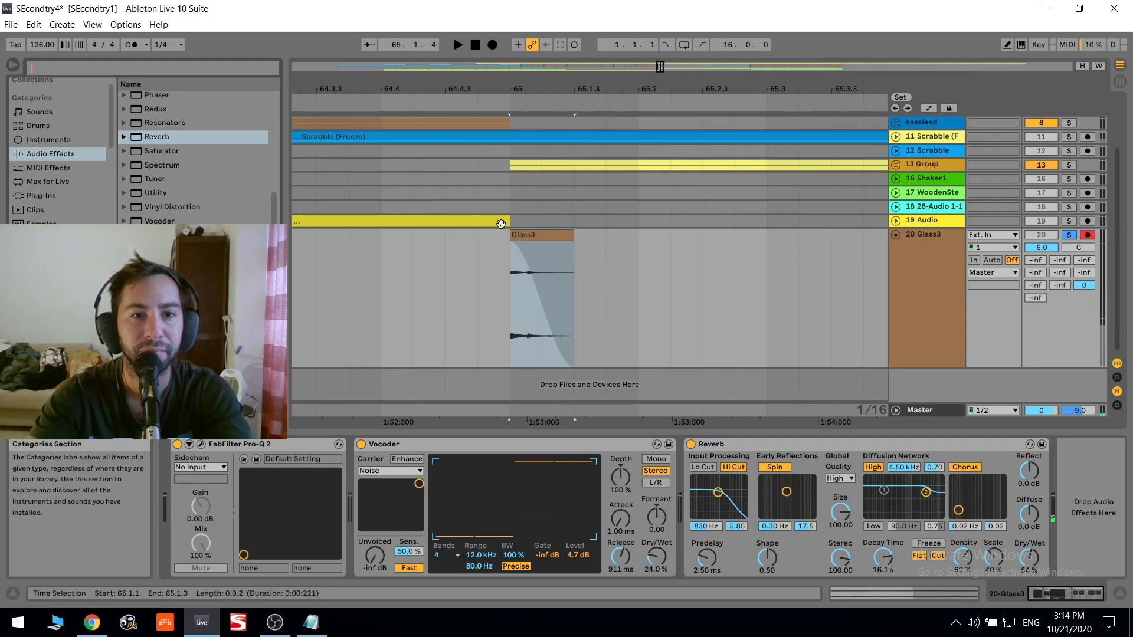
{"action": "double_click", "coordinate": [540, 243]}
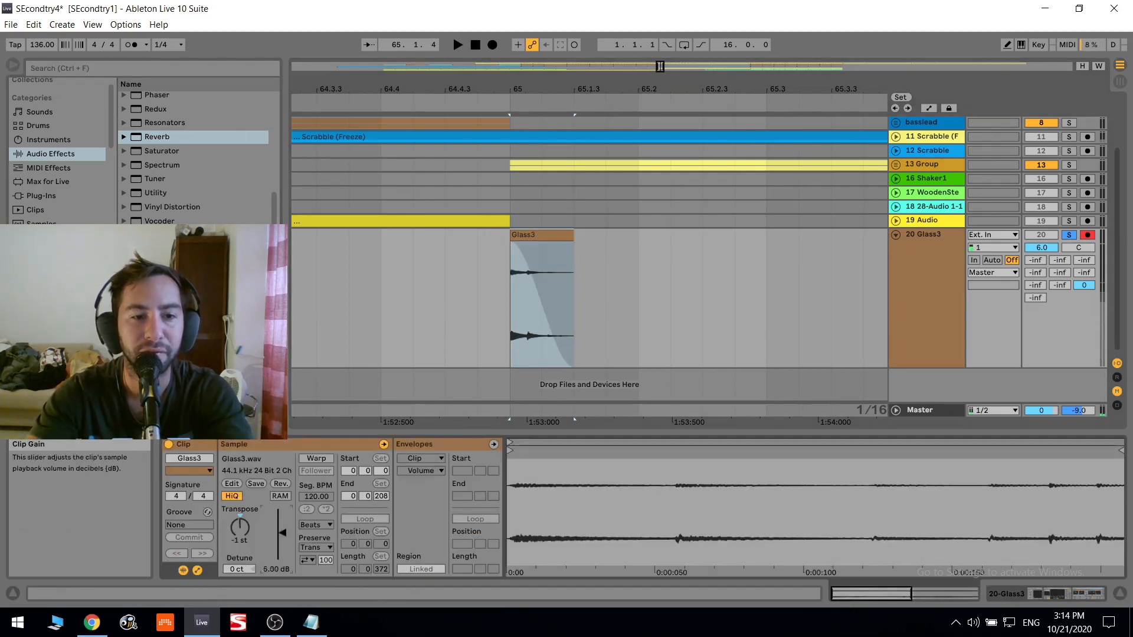
{"action": "left_click", "coordinate": [767, 295]}
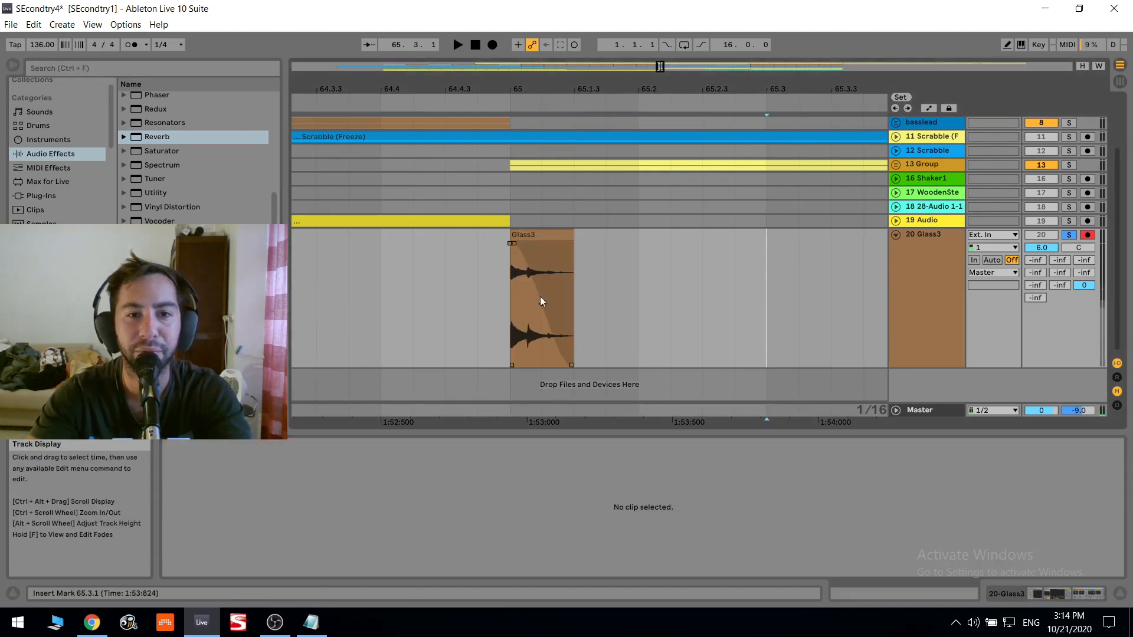
{"action": "left_click_drag", "start_coordinate": [540, 302], "coordinate": [538, 324]}
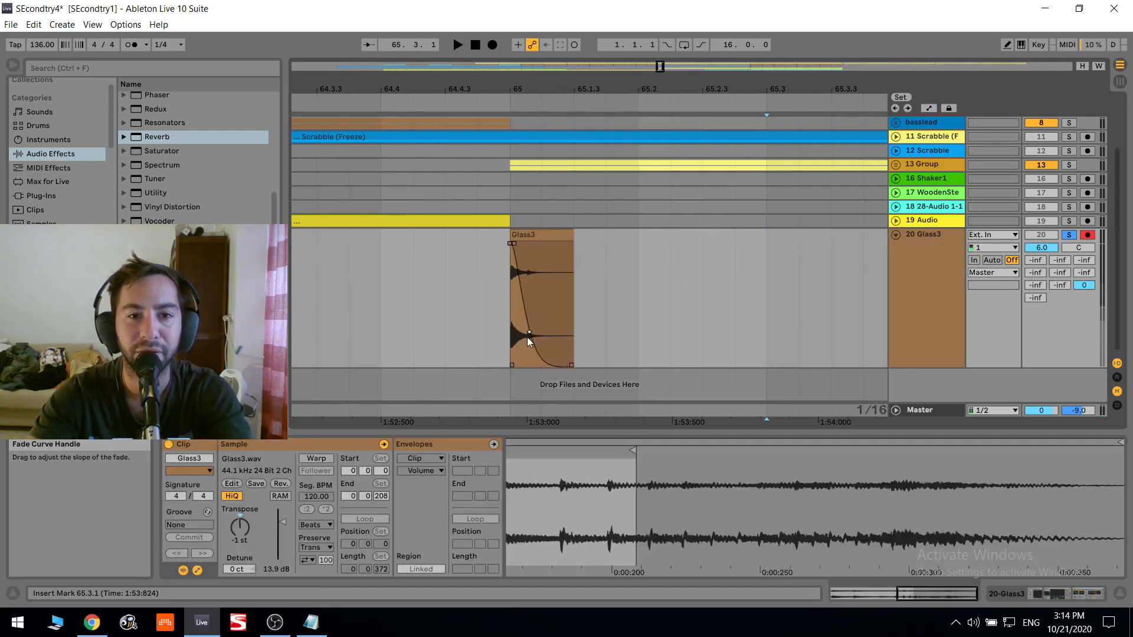
{"action": "left_click", "coordinate": [521, 235]}
{"action": "key", "text": "space"}
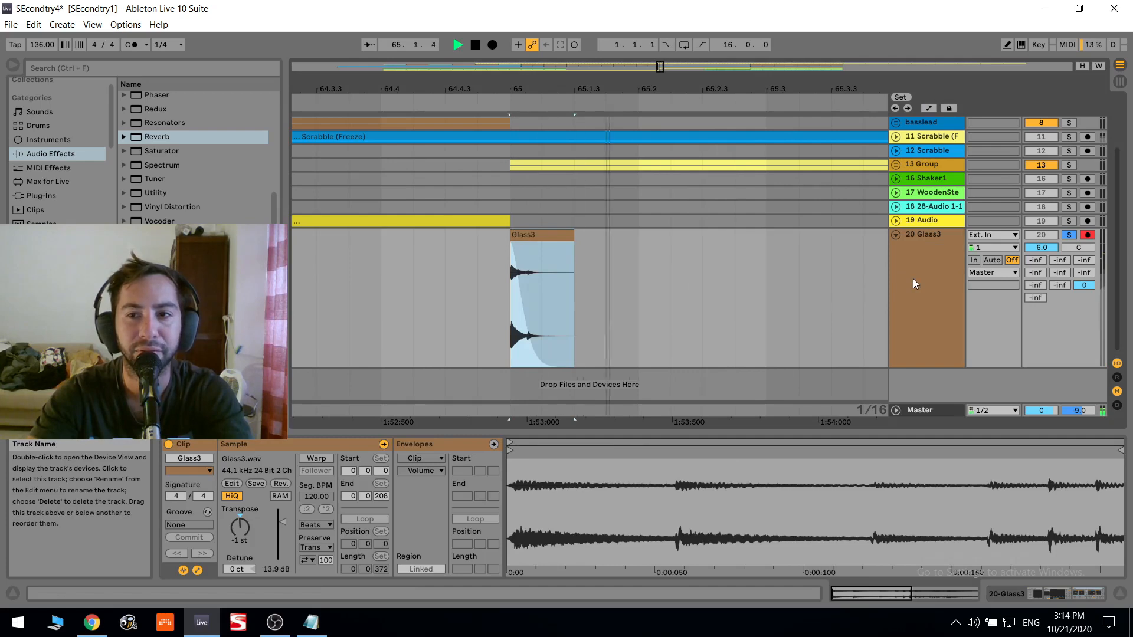
- Add an EQ Eight after the Reverb on the Glass3 track
{"action": "left_click", "coordinate": [912, 267]}
{"action": "key", "text": "space"}
{"action": "scroll", "coordinate": [162, 137], "scroll_direction": "up", "scroll_amount": 7}
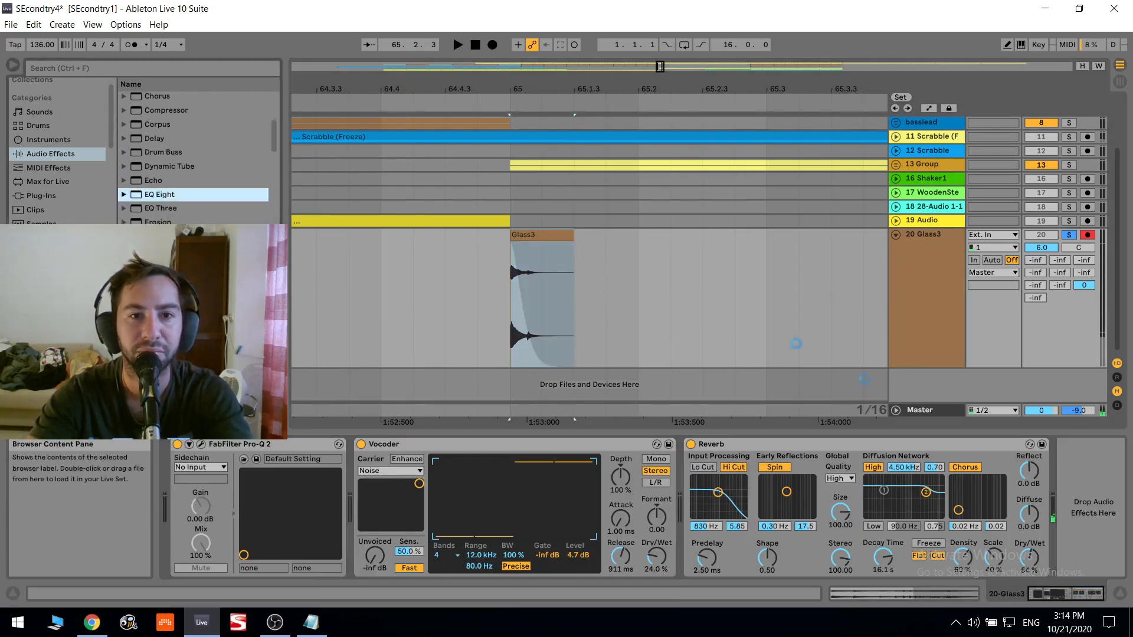
- Transpose the Glass3 clip to -13 semitones and audition it
{"action": "double_click", "coordinate": [540, 236]}
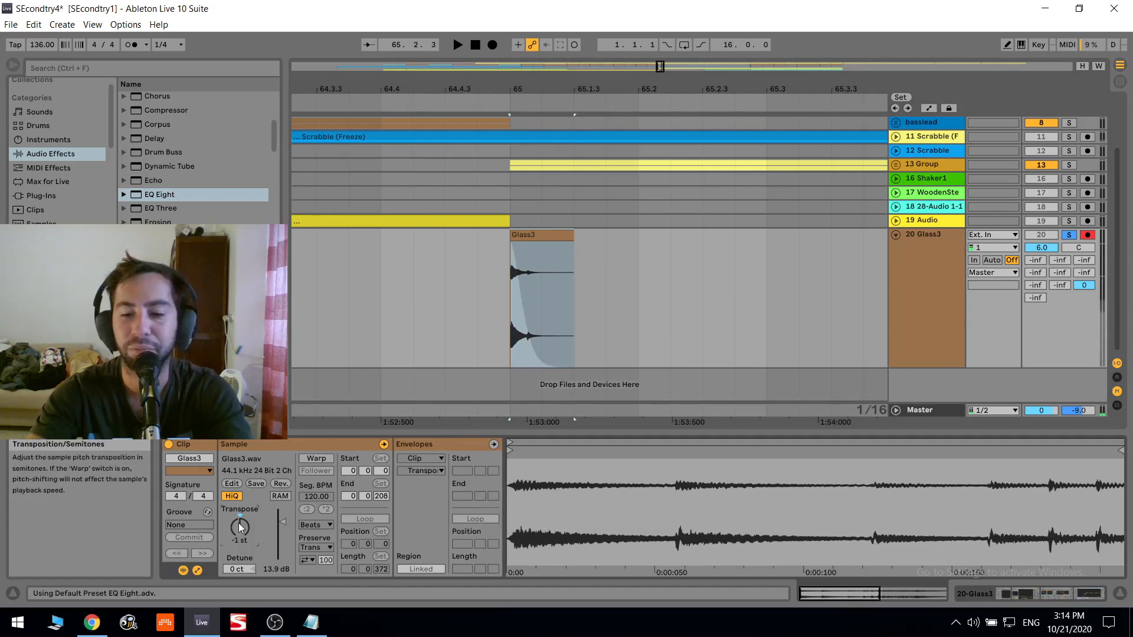
{"action": "left_click_drag", "start_coordinate": [241, 527], "coordinate": [240, 560]}
{"action": "key", "text": "space"}
{"action": "key", "text": "space"}
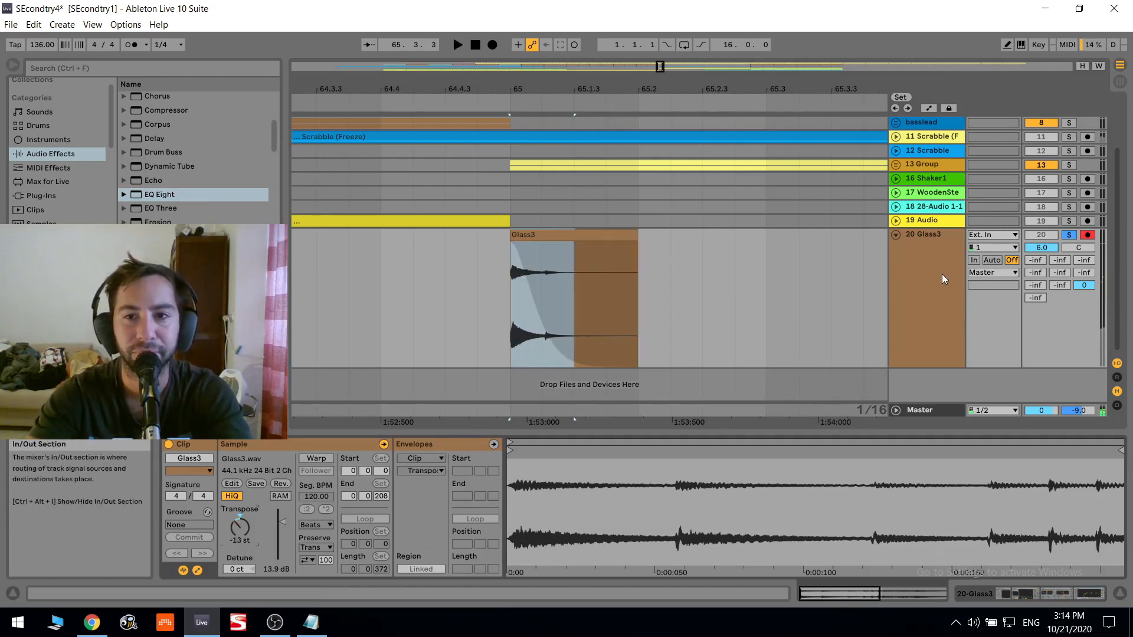
- Enable the EQ Eight's low cut, notch band 3 to -15.0 dB at 1.24 kHz with a Q of 3.08, and audition it
{"action": "left_click", "coordinate": [942, 274]}
{"action": "left_click_drag", "start_coordinate": [964, 500], "coordinate": [971, 481]}
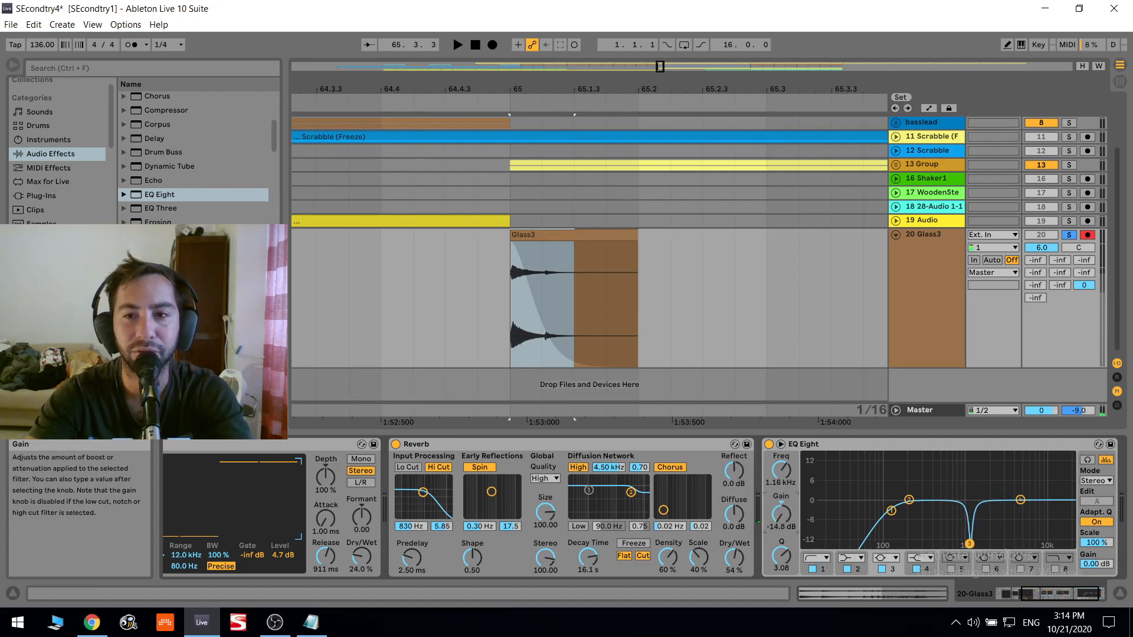
{"action": "key", "text": "space"}
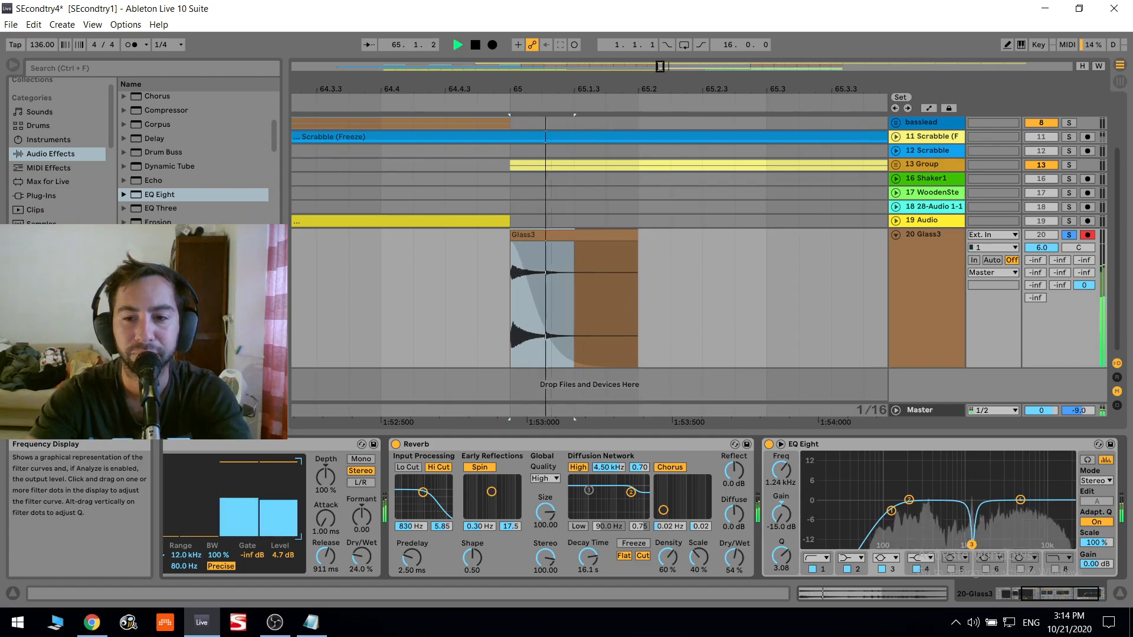
{"action": "key", "text": "space"}
- Raise the EQ Eight's band 1 low-cut frequency to 220 Hz and listen to the clip
{"action": "left_click_drag", "start_coordinate": [892, 511], "coordinate": [912, 514]}
{"action": "key", "text": "space"}
{"action": "key", "text": "space"}
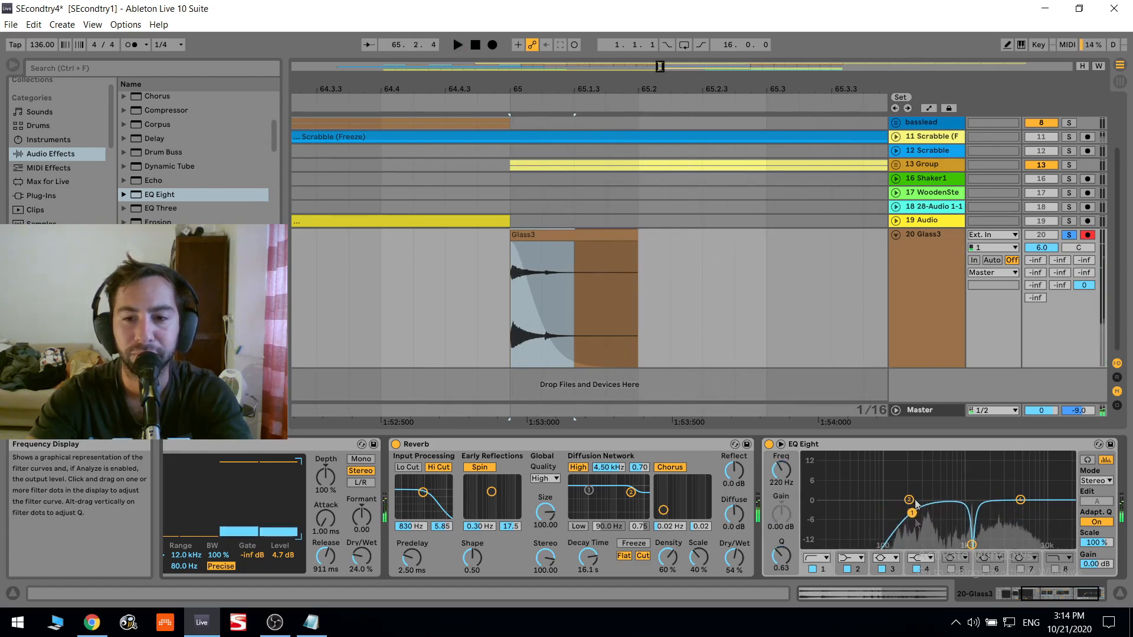
- Enable an EQ bell boosting 4.34 dB at 2.25 kHz and lift band 4 by 2.60 dB at 6.67 kHz, auditioning the changes
{"action": "left_click", "coordinate": [951, 569]}
{"action": "key", "text": "space"}
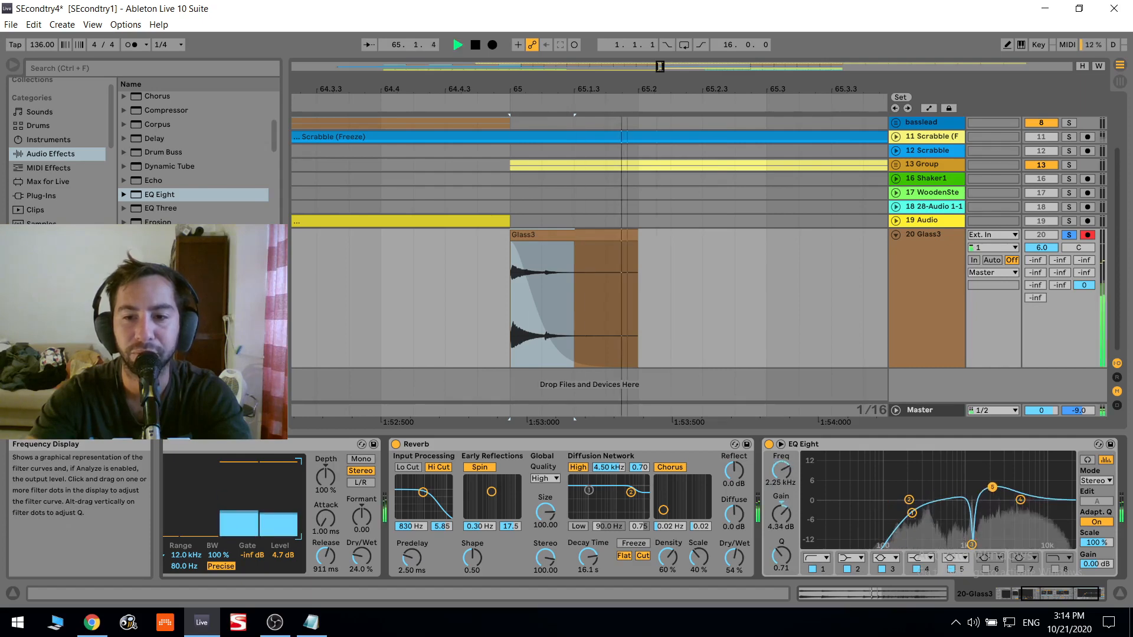
{"action": "key", "text": "space"}
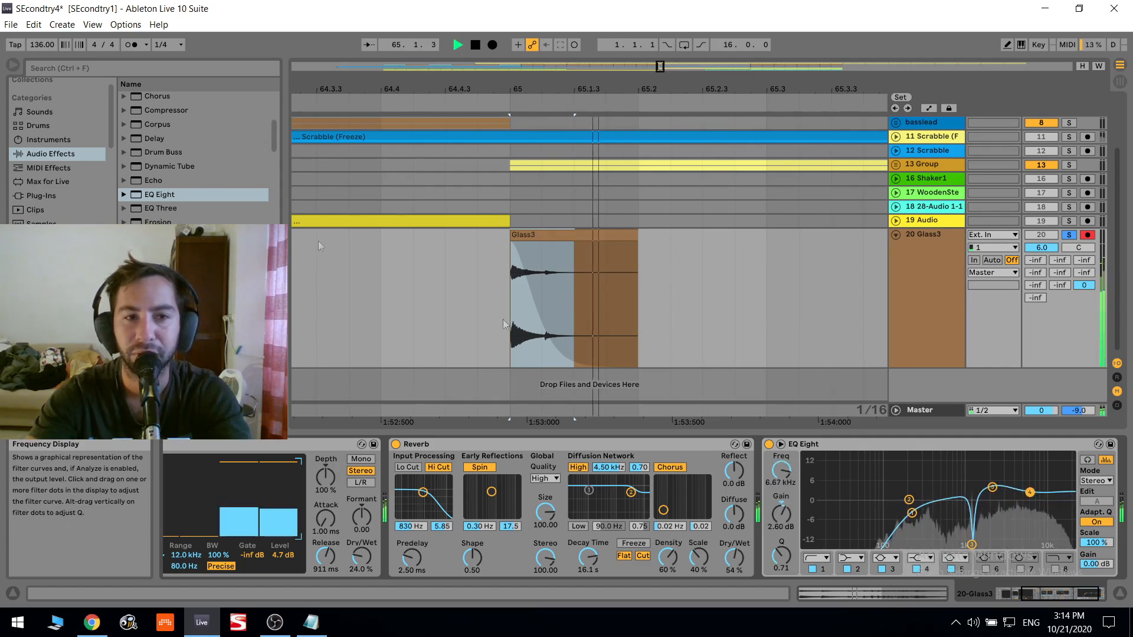
{"action": "key", "text": "space"}
- Add a second EQ Eight and, after locating the resonance, notch band 3 to -10.3 dB at 1.22 kHz with a Q of 2.03
{"action": "scroll", "coordinate": [171, 189], "scroll_direction": "up", "scroll_amount": 1}
{"action": "double_click", "coordinate": [165, 220]}
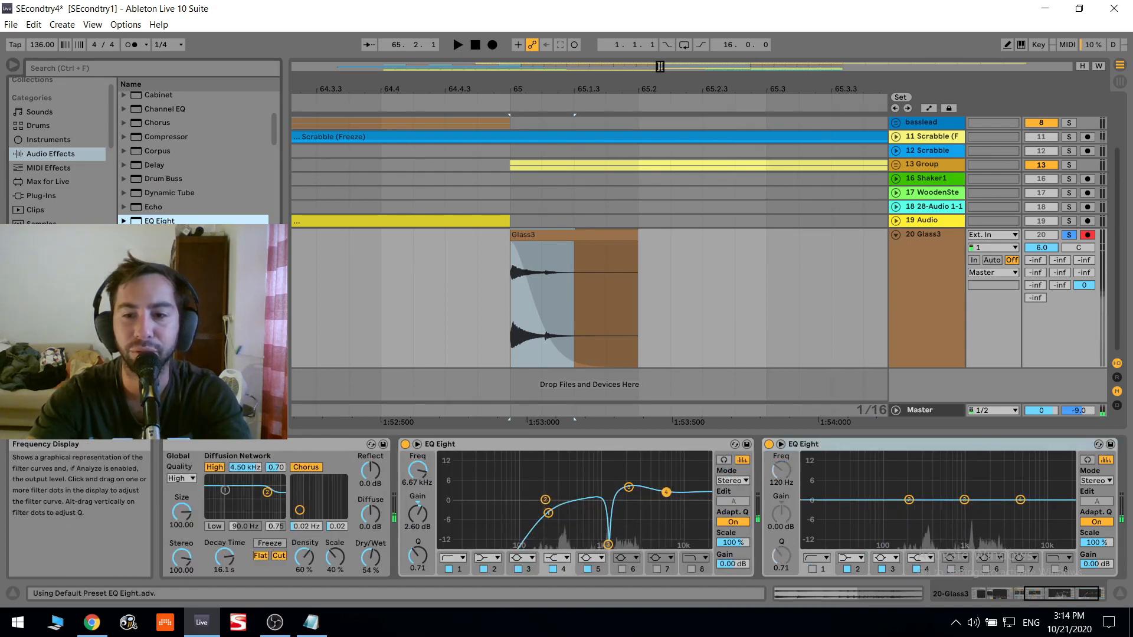
{"action": "left_click_drag", "start_coordinate": [965, 500], "coordinate": [969, 458]}
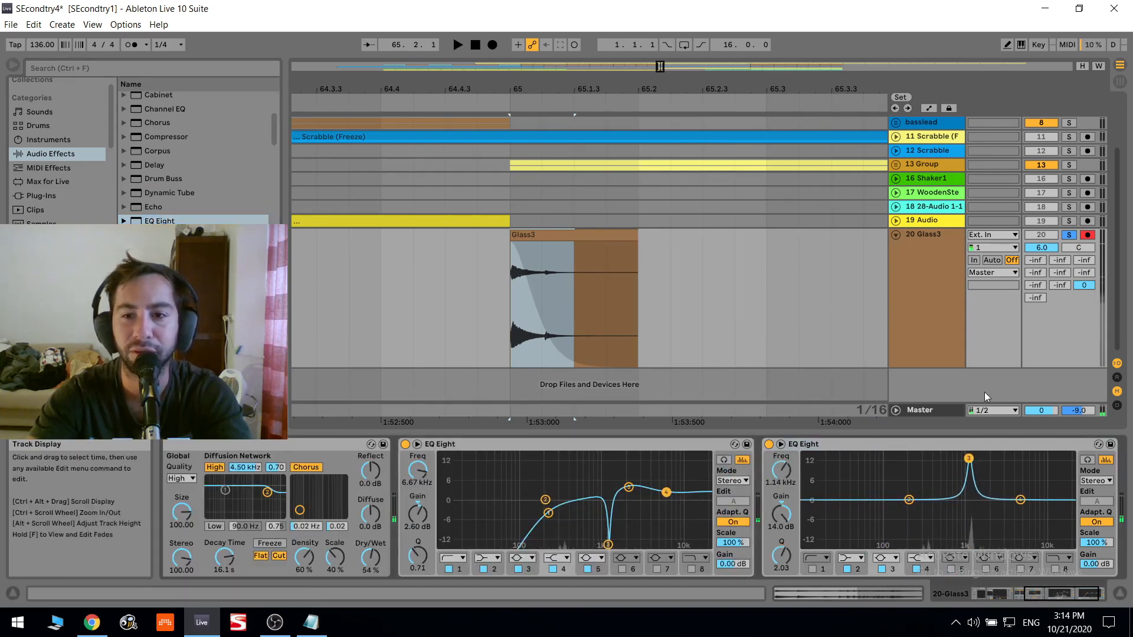
{"action": "left_click", "coordinate": [780, 444]}
{"action": "left_click_drag", "start_coordinate": [802, 83], "coordinate": [810, 70]}
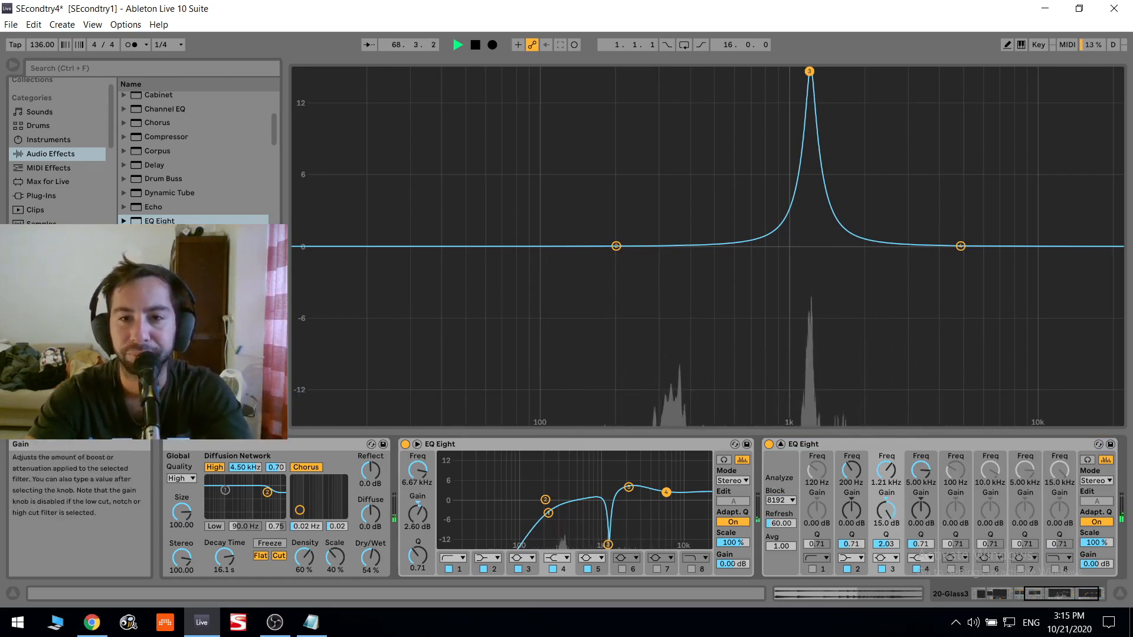
{"action": "left_click_drag", "start_coordinate": [889, 516], "coordinate": [890, 584]}
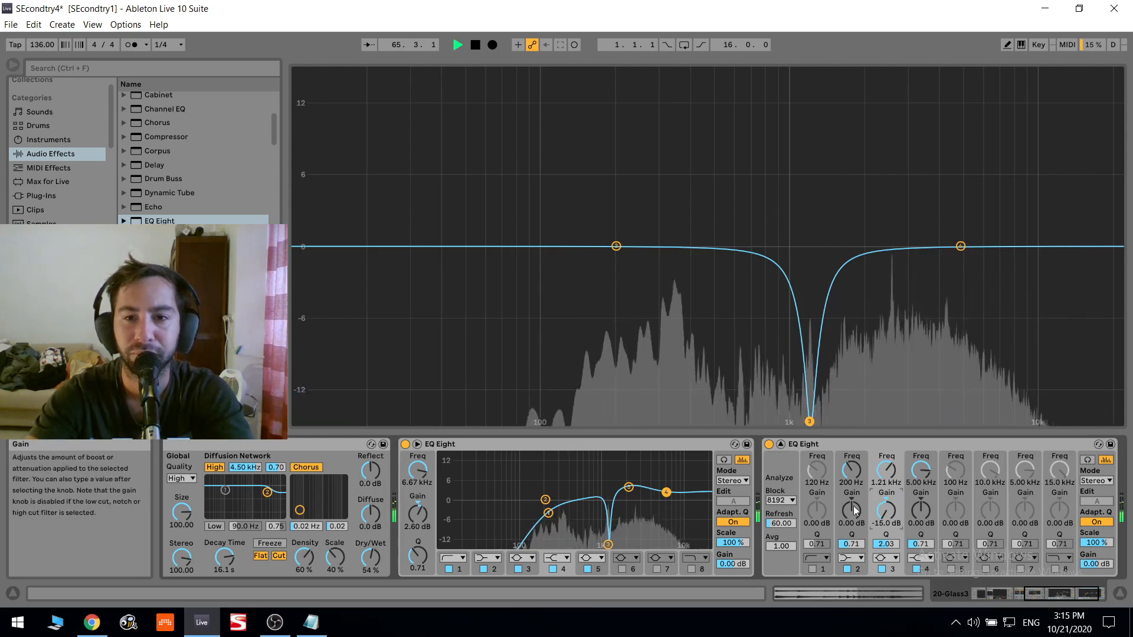
{"action": "left_click_drag", "start_coordinate": [810, 421], "coordinate": [811, 367]}
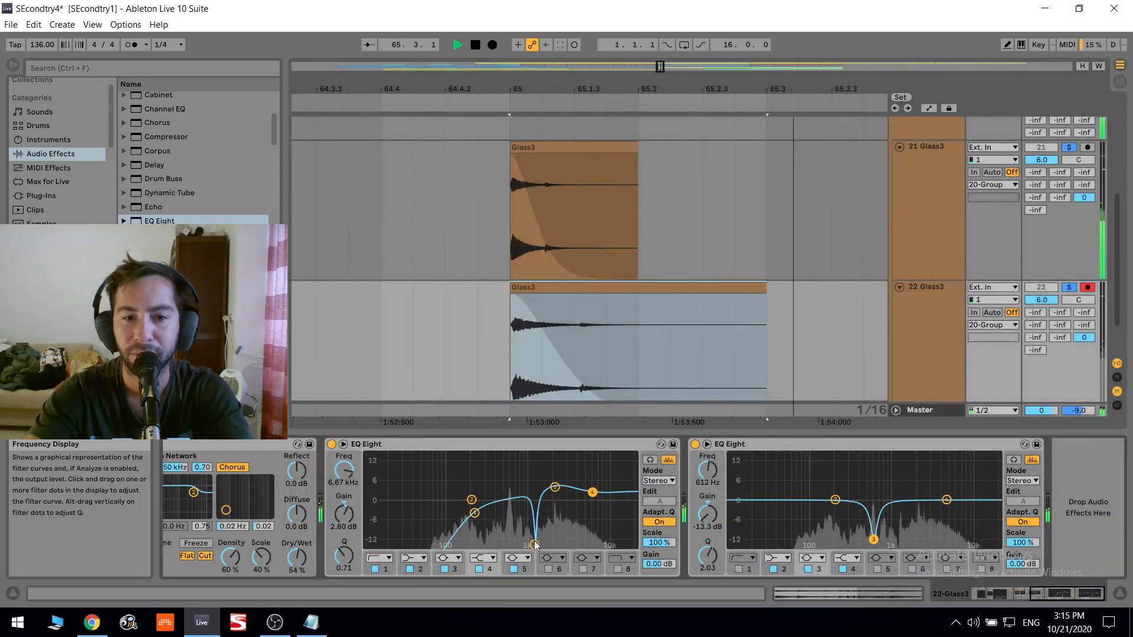
- On the lower Glass3 track, move the first EQ Eight's -15.0 dB notch to 612 Hz and turn off band 5, auditioning the result
{"action": "key", "text": "space"}
{"action": "left_click_drag", "start_coordinate": [511, 456], "coordinate": [511, 542]}
{"action": "key", "text": "space"}
{"action": "key", "text": "space"}
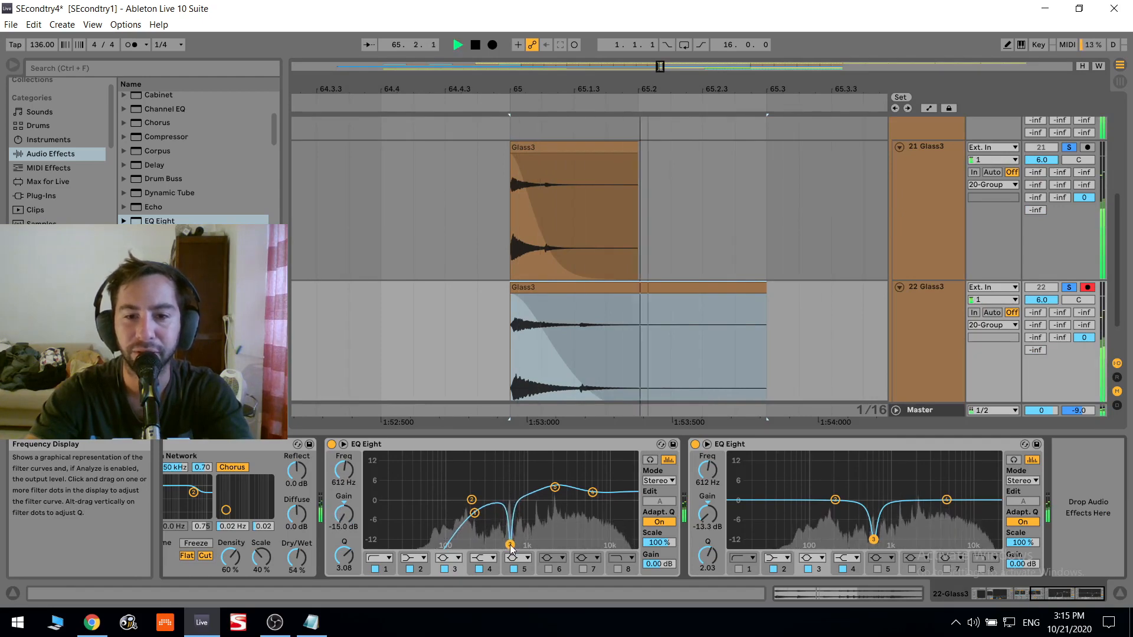
{"action": "key", "text": "space"}
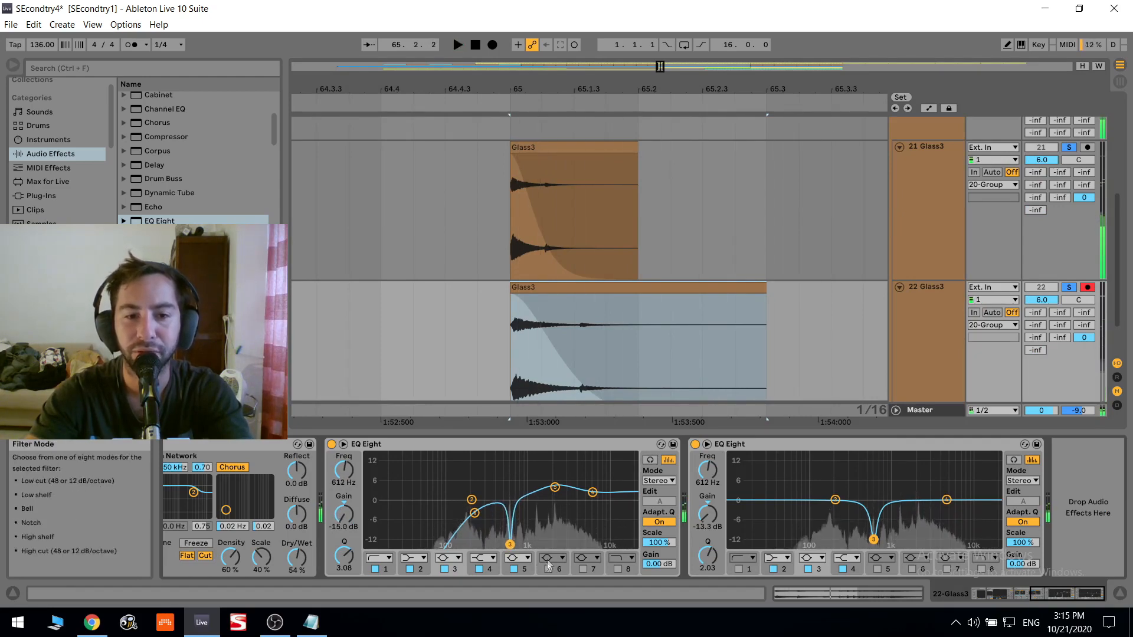
{"action": "left_click", "coordinate": [513, 569]}
- Find the kHs Transient Shaper plug-in with the search term "tra", add it to the 20 Group track and audition it
{"action": "left_click", "coordinate": [911, 332]}
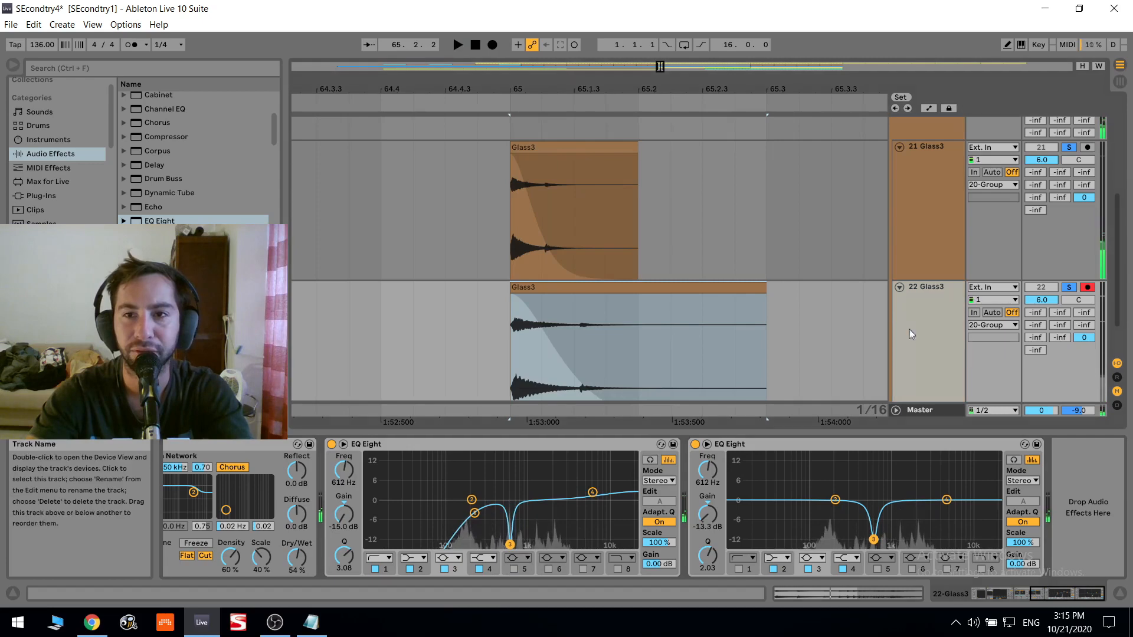
{"action": "scroll", "coordinate": [911, 332], "scroll_direction": "up", "scroll_amount": 3}
{"action": "left_click", "coordinate": [944, 236]}
{"action": "key", "text": "space"}
{"action": "key", "text": "space"}
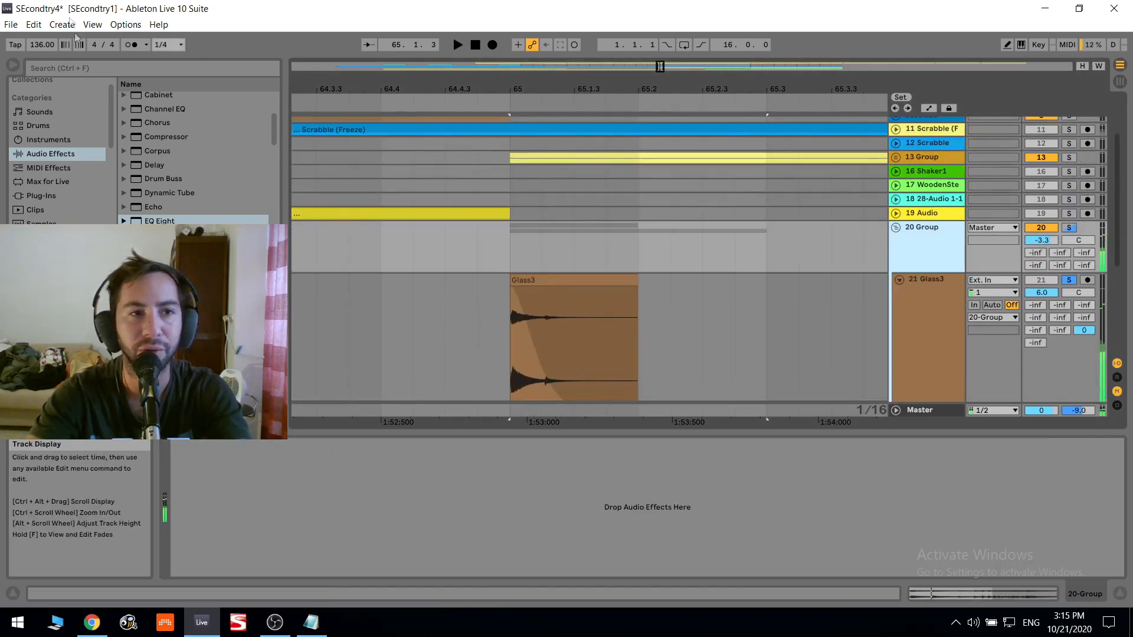
{"action": "left_click", "coordinate": [141, 68]}
{"action": "type", "text": "tra"}
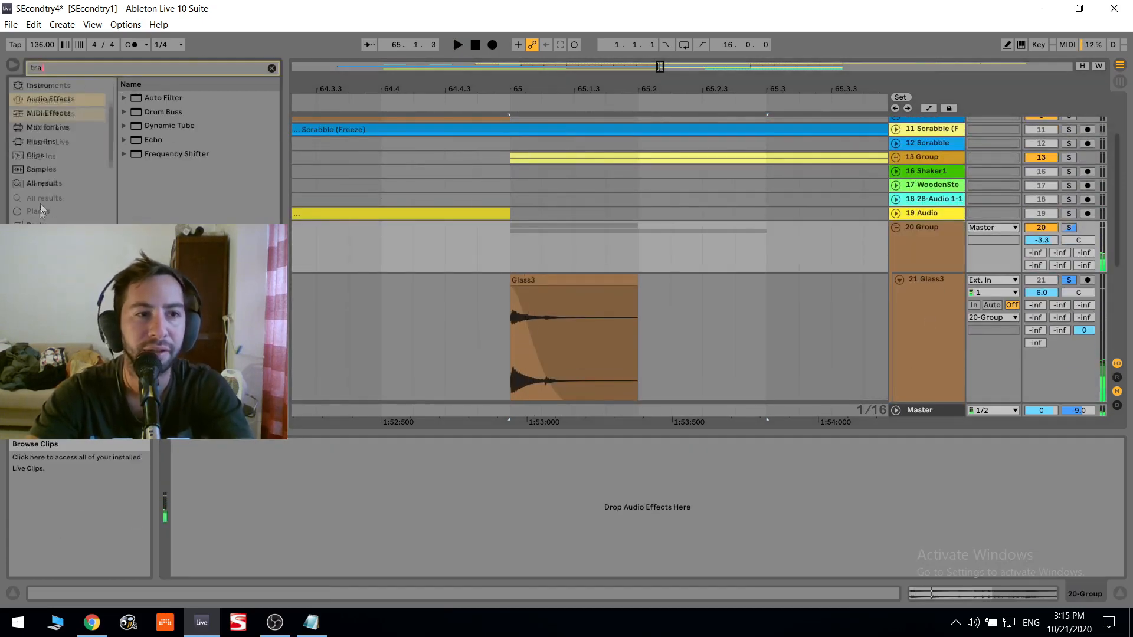
{"action": "left_click", "coordinate": [57, 142]}
{"action": "double_click", "coordinate": [187, 221]}
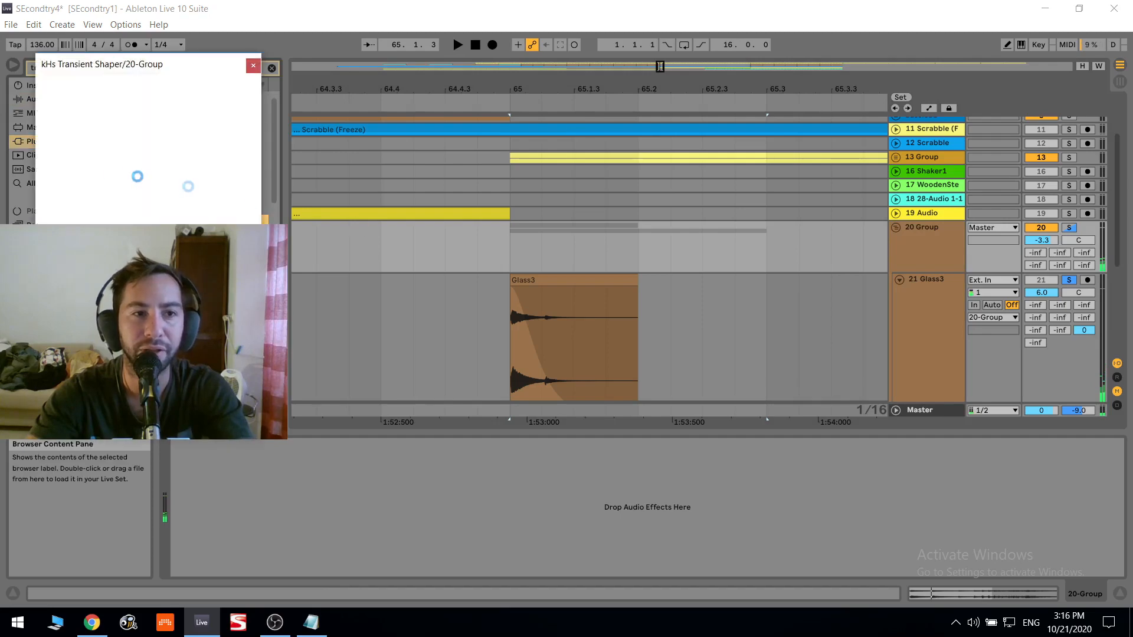
{"action": "key", "text": "space"}
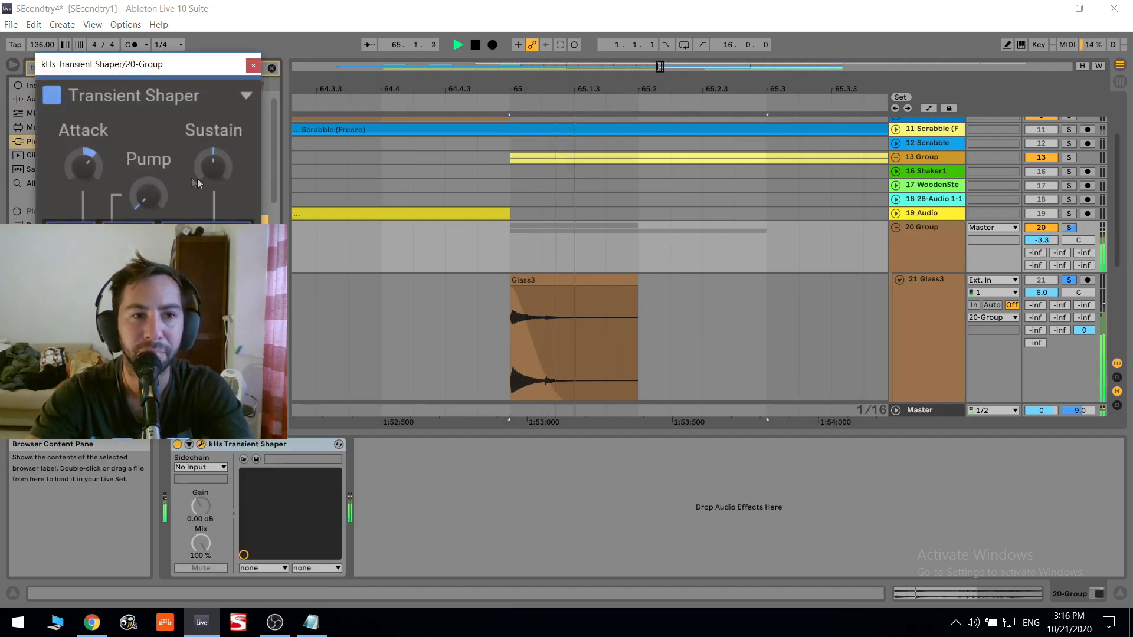
{"action": "left_click", "coordinate": [254, 65]}
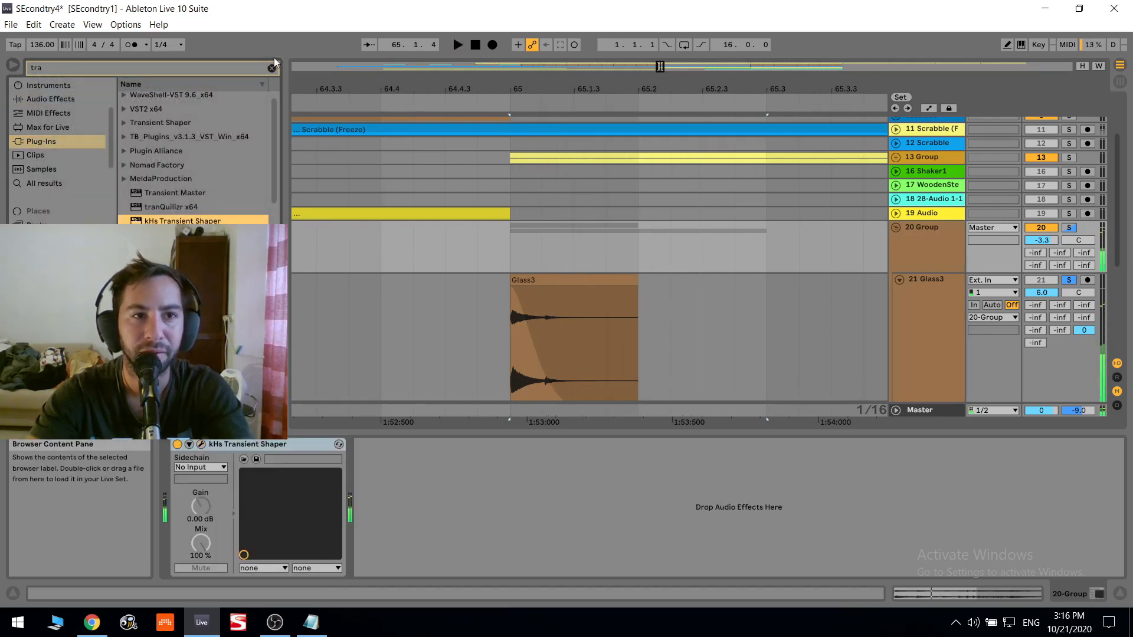
- Add an EQ Eight after the Transient Shaper, without its low cut, and notch band 3 to -15.0 dB at 1.24 kHz with a Q of 3.69
{"action": "left_click", "coordinate": [271, 69]}
{"action": "left_click", "coordinate": [53, 157]}
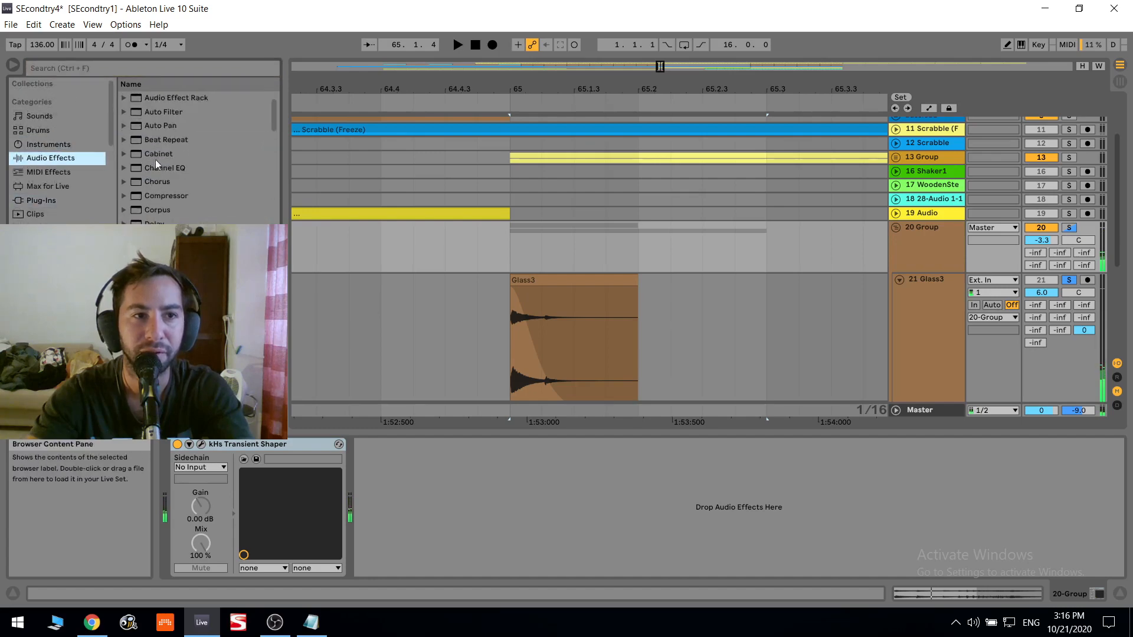
{"action": "scroll", "coordinate": [148, 166], "scroll_direction": "down", "scroll_amount": 3}
{"action": "left_click_drag", "start_coordinate": [157, 175], "coordinate": [378, 468]}
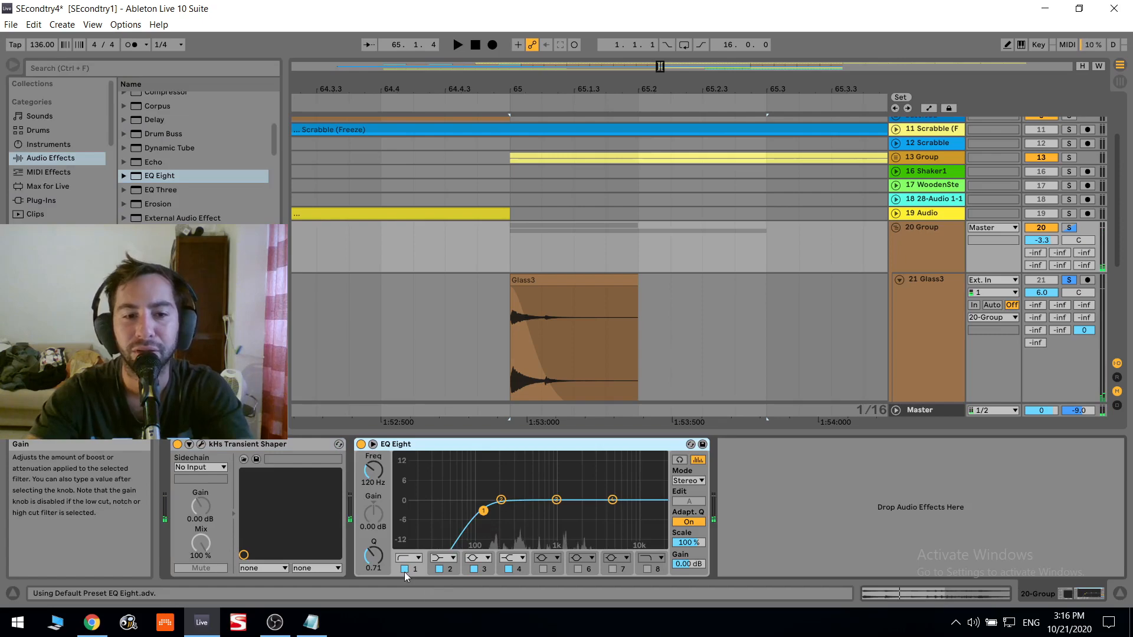
{"action": "key", "text": "space"}
{"action": "key", "text": "space"}
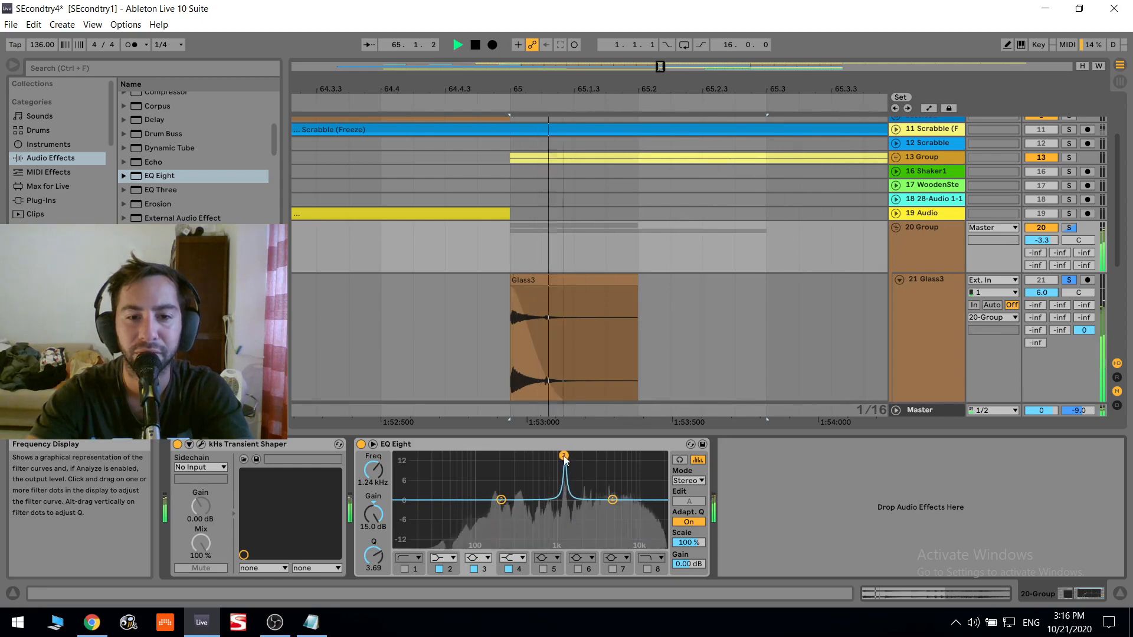
{"action": "left_click_drag", "start_coordinate": [379, 515], "coordinate": [379, 516]}
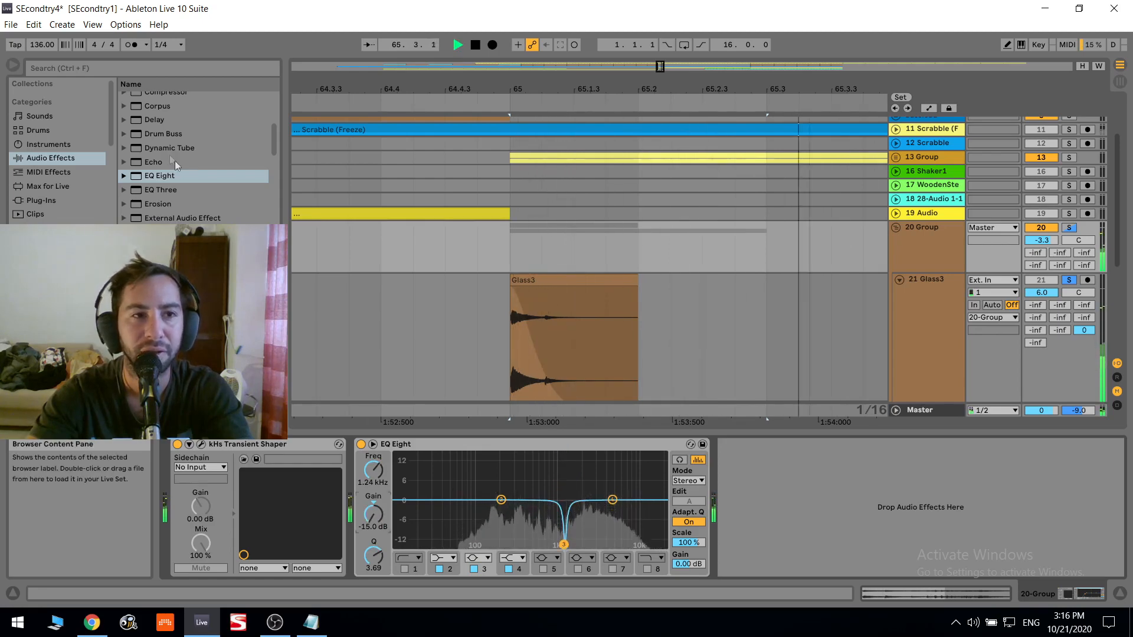
{"action": "key", "text": "space"}
- Add a Drum Buss after the group's EQ Eight, set its drive to 16 % and listen to the result
{"action": "scroll", "coordinate": [183, 160], "scroll_direction": "up", "scroll_amount": 5}
{"action": "scroll", "coordinate": [167, 131], "scroll_direction": "up", "scroll_amount": 1}
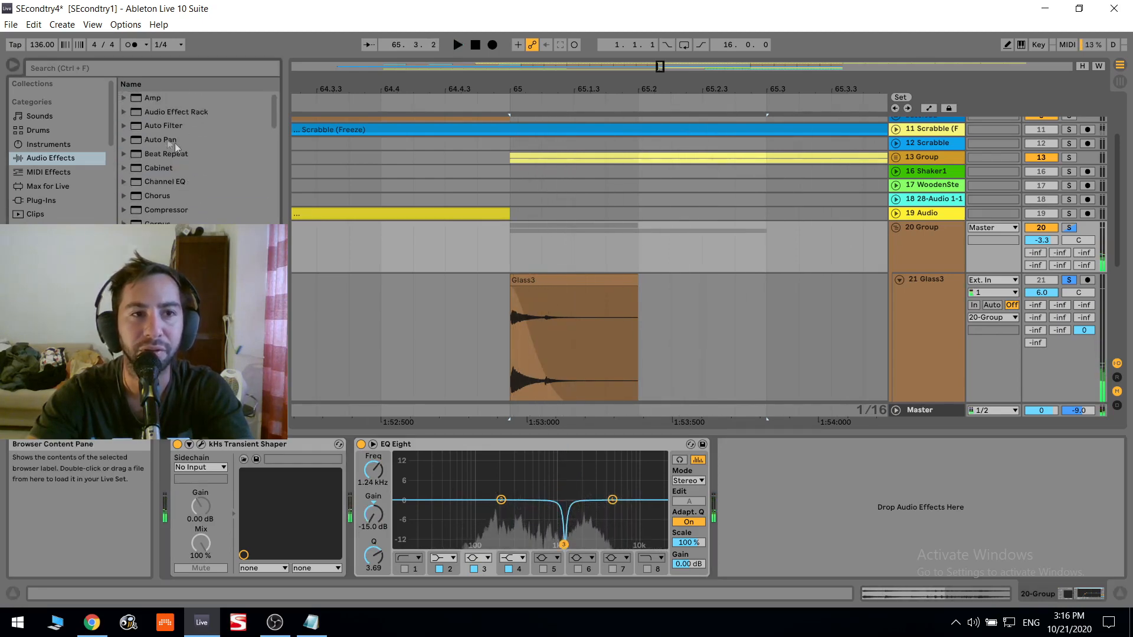
{"action": "scroll", "coordinate": [182, 159], "scroll_direction": "down", "scroll_amount": 1}
{"action": "double_click", "coordinate": [178, 219]}
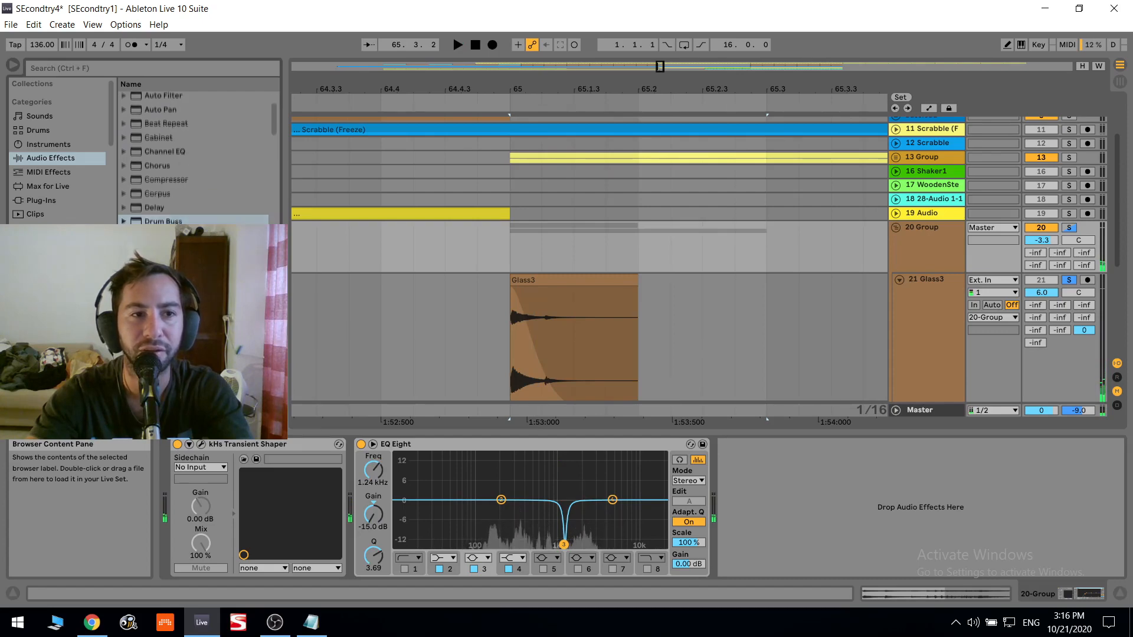
{"action": "key", "text": "space"}
{"action": "key", "text": "space"}
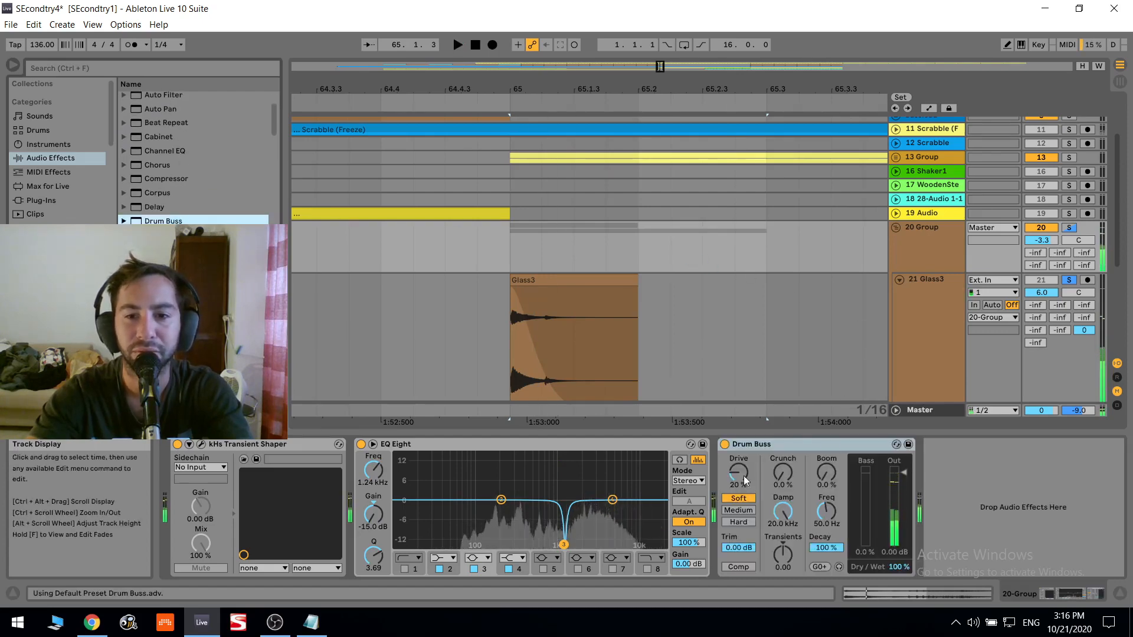
{"action": "left_click_drag", "start_coordinate": [744, 478], "coordinate": [744, 483]}
- Lower the 20 Group track's volume to -5.6 dB and audition the upper Glass3 clip
{"action": "key", "text": "space"}
{"action": "left_click_drag", "start_coordinate": [1042, 241], "coordinate": [1042, 247]}
{"action": "key", "text": "space"}
{"action": "left_click_drag", "start_coordinate": [1041, 240], "coordinate": [1042, 244]}
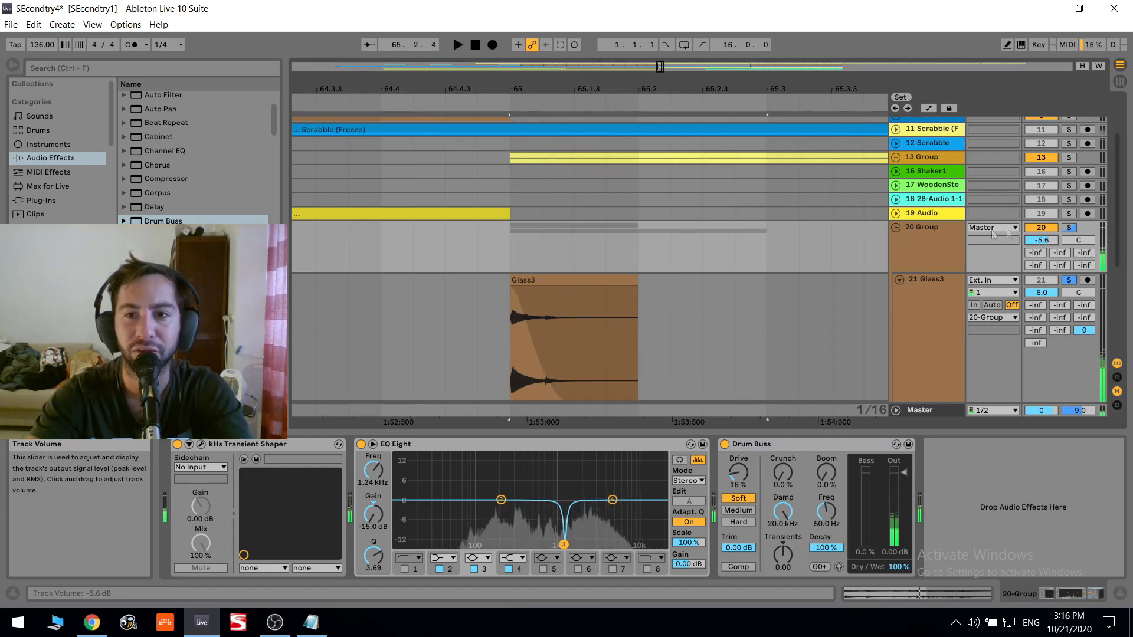
{"action": "left_click", "coordinate": [607, 282]}
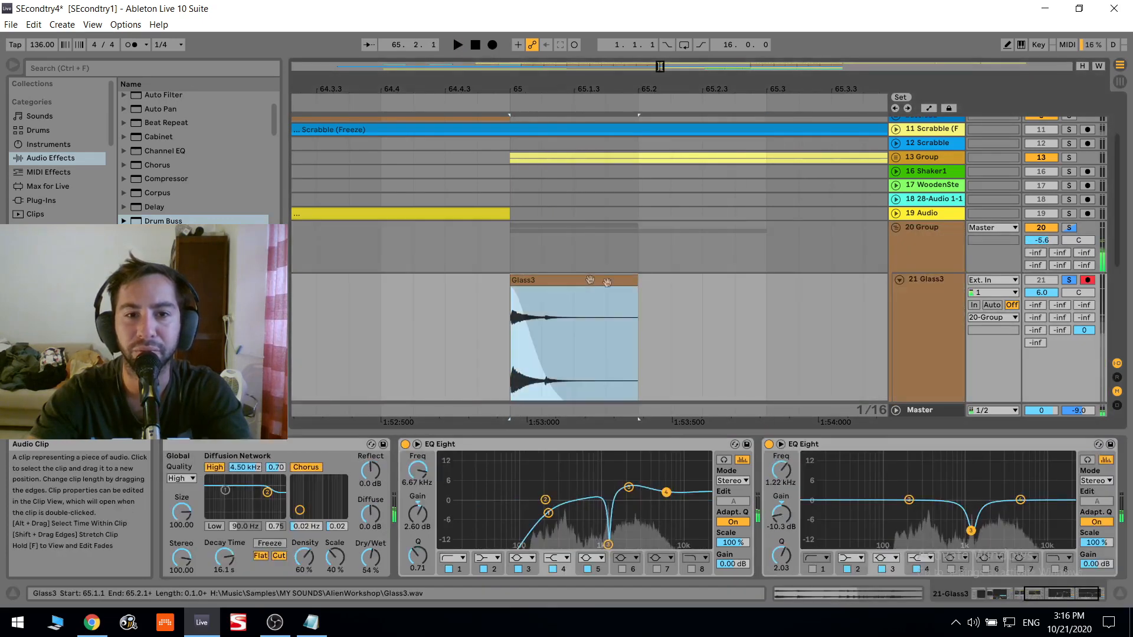
- Fold and unsolo the 20 Group track and play the full arrangement from bar 63 through the glass hit at bar 65
{"action": "left_click", "coordinate": [916, 246]}
{"action": "left_click", "coordinate": [895, 228]}
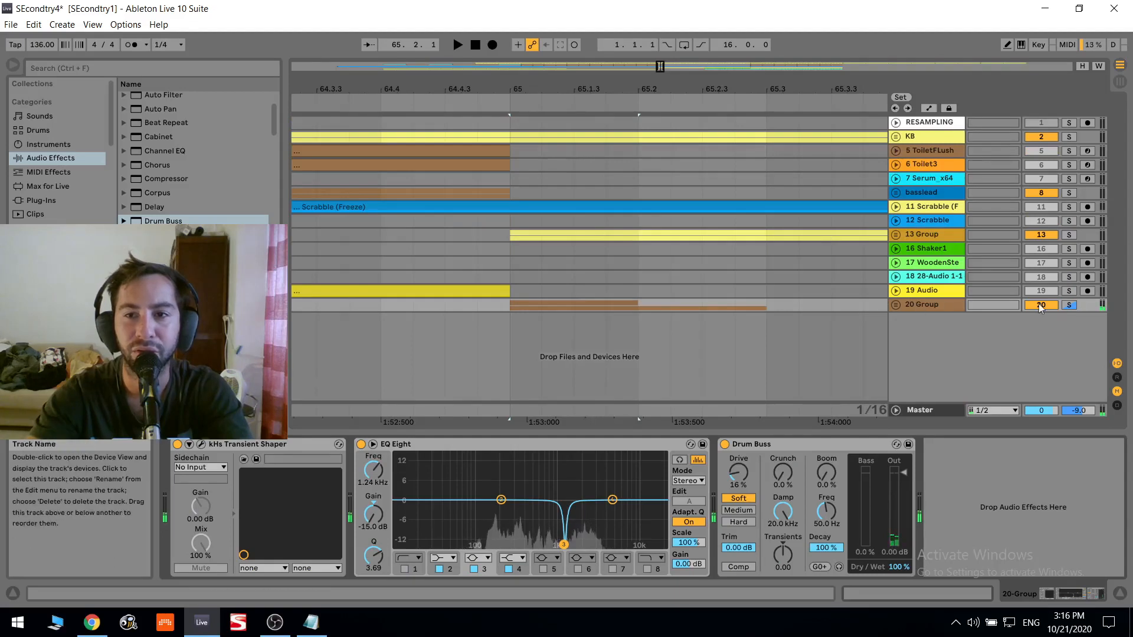
{"action": "left_click", "coordinate": [1069, 305]}
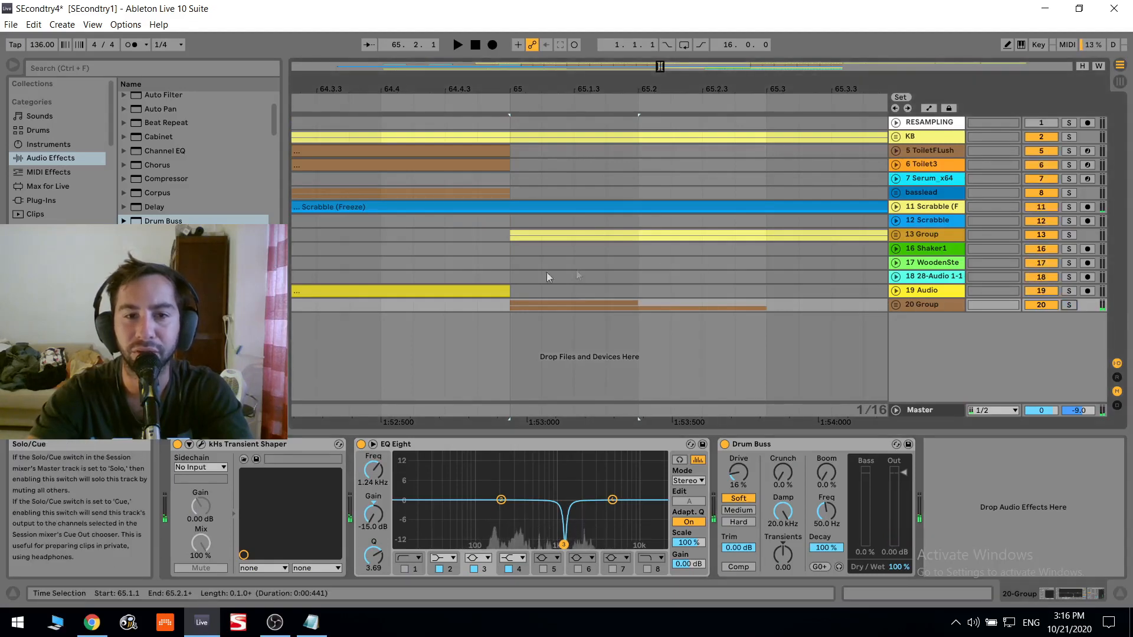
{"action": "left_click", "coordinate": [426, 272]}
{"action": "key", "text": "space"}
{"action": "key", "text": "space"}
{"action": "left_click_drag", "start_coordinate": [555, 89], "coordinate": [552, 24]}
{"action": "left_click", "coordinate": [478, 278]}
{"action": "key", "text": "space"}
{"action": "key", "text": "space"}
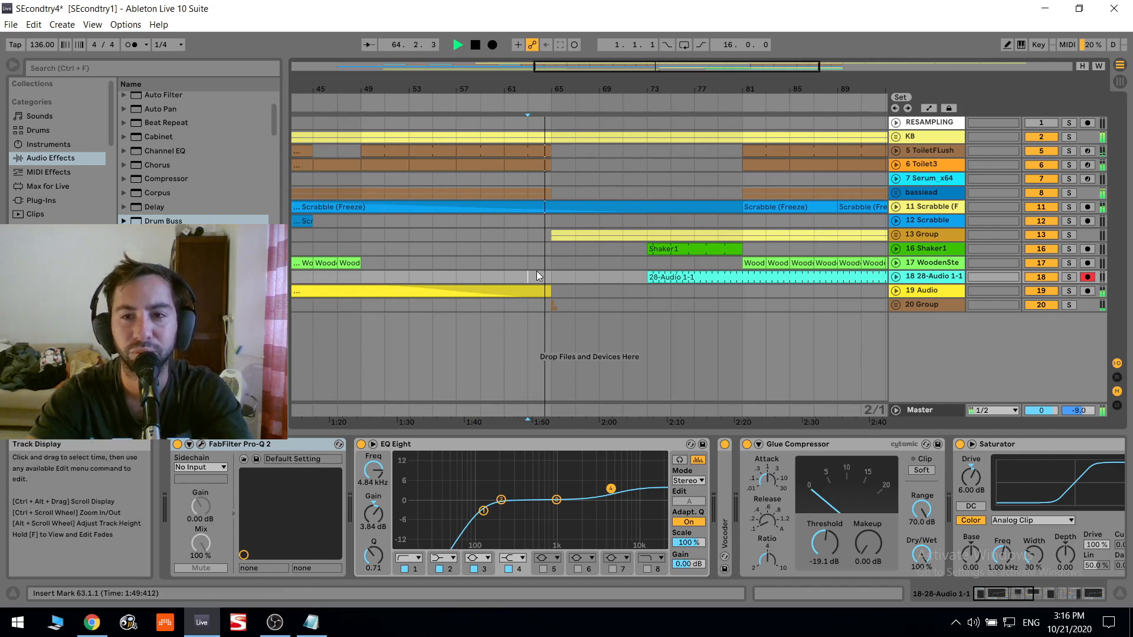
- Unfold and solo the 20 Group track and audition its glass hit from bar 65
{"action": "left_click", "coordinate": [896, 306]}
{"action": "left_click", "coordinate": [1069, 306]}
{"action": "key", "text": "space"}
{"action": "left_click", "coordinate": [912, 320]}
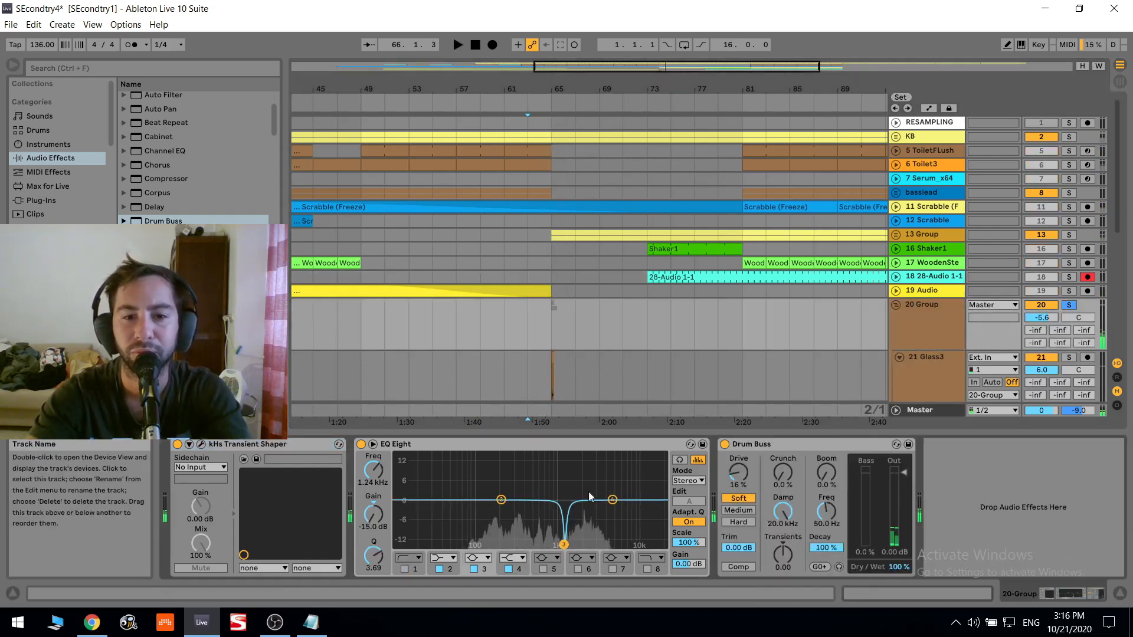
{"action": "left_click", "coordinate": [553, 339]}
{"action": "key", "text": "space"}
{"action": "scroll", "coordinate": [561, 345], "scroll_direction": "down", "scroll_amount": 3}
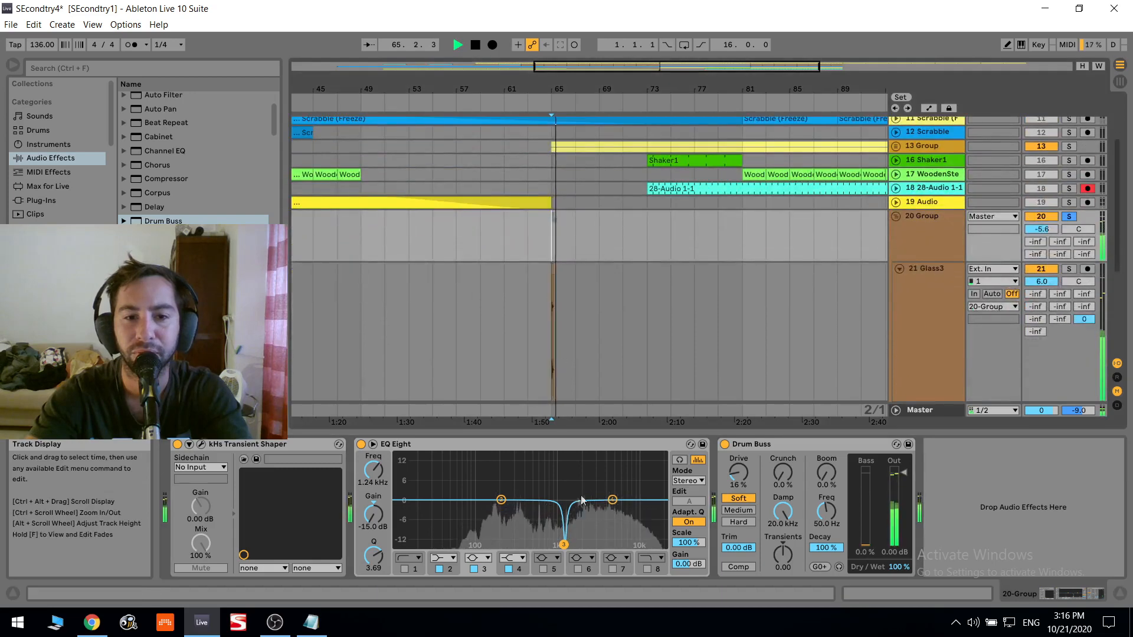
- Enable band 6 on the group's EQ Eight and cut -14.5 dB at 2.15 kHz with a Q of 8.05
{"action": "key", "text": "space"}
{"action": "left_click", "coordinate": [578, 569]}
{"action": "left_click_drag", "start_coordinate": [579, 500], "coordinate": [580, 445]}
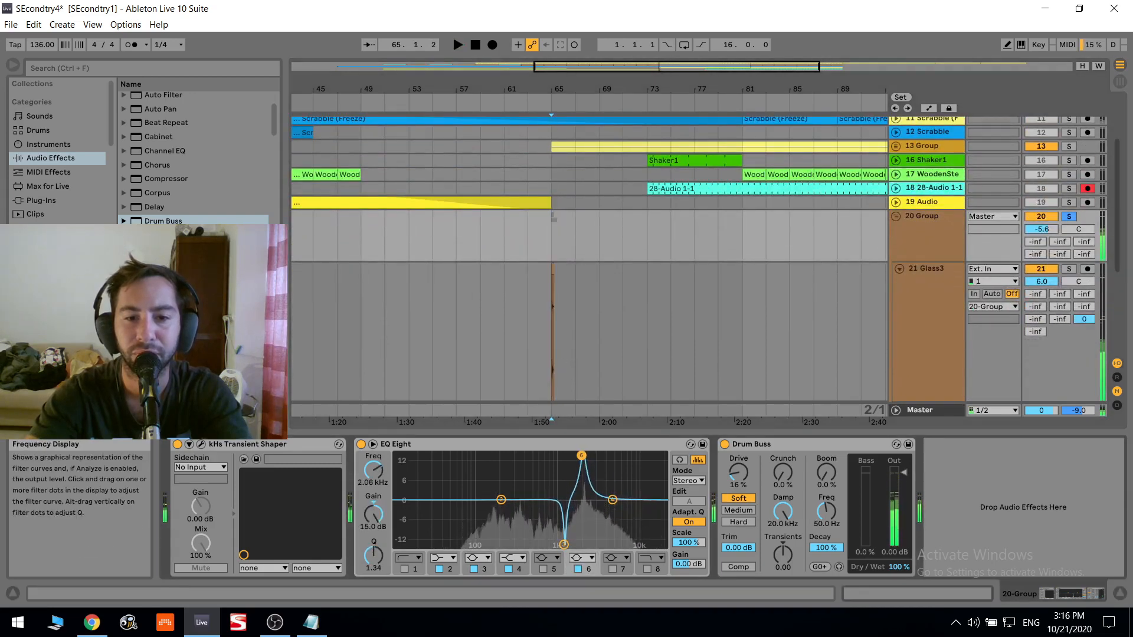
{"action": "left_click_drag", "start_coordinate": [583, 456], "coordinate": [586, 463], "text": "alt"}
{"action": "left_click_drag", "start_coordinate": [374, 516], "coordinate": [374, 596]}
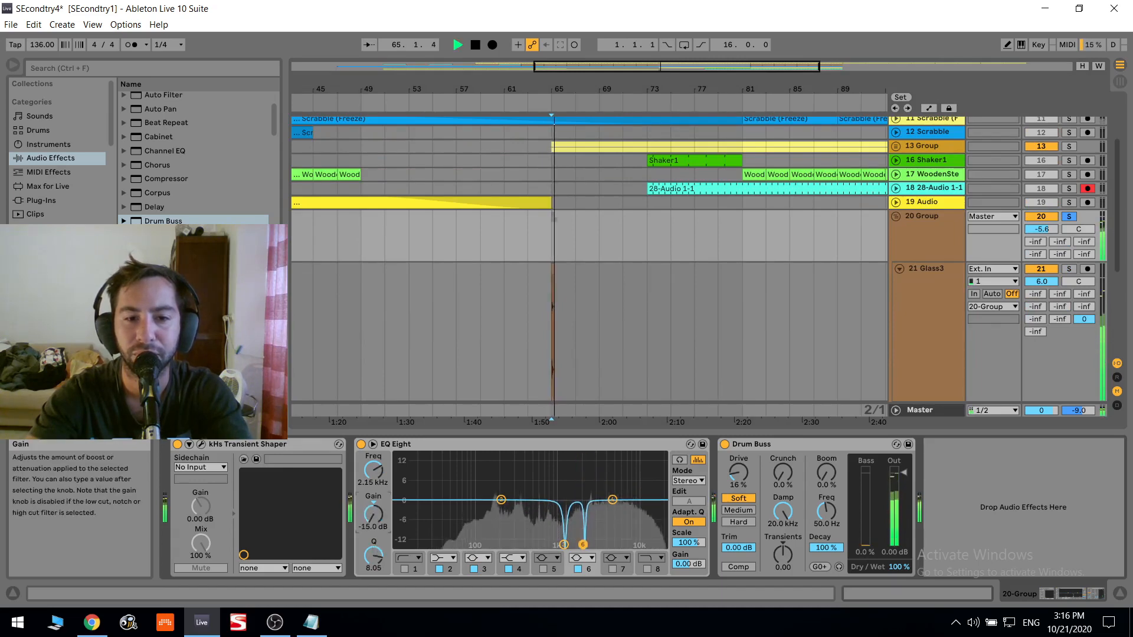
{"action": "key", "text": "space"}
- Turn on the Drum Buss compressor and enable the group EQ Eight's low cut at 119 Hz with a Q of 0.78
{"action": "left_click", "coordinate": [745, 566]}
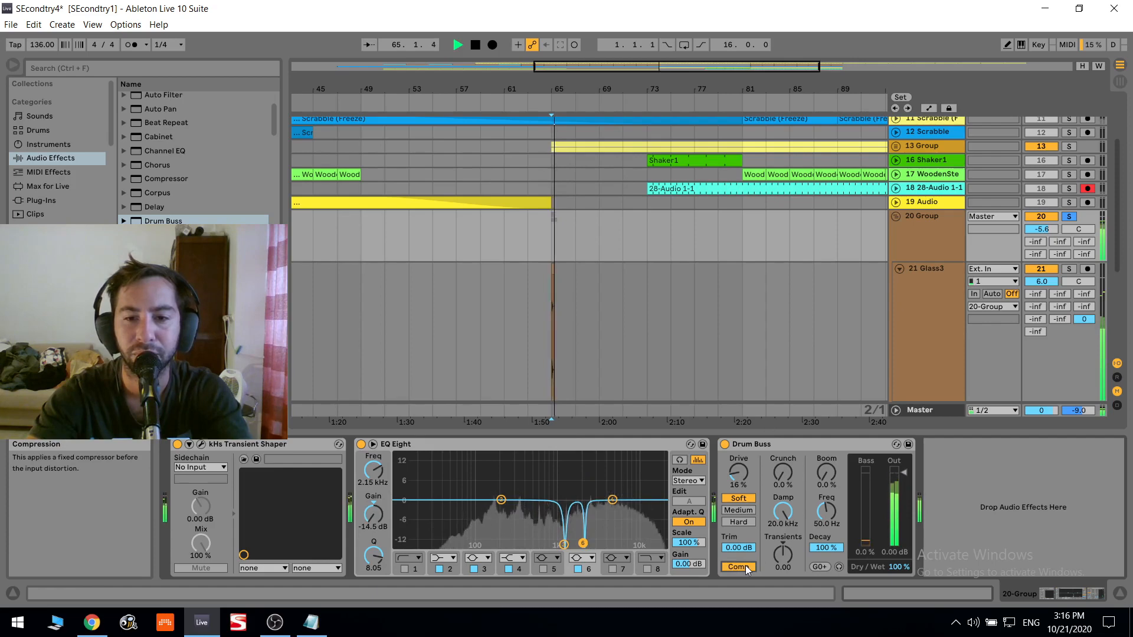
{"action": "left_click", "coordinate": [404, 569]}
{"action": "mouse_move", "coordinate": [484, 510]}
{"action": "left_mouse_down"}
{"action": "mouse_move", "coordinate": [489, 518]}
{"action": "mouse_move", "coordinate": [483, 510]}
{"action": "left_mouse_up"}
- Lower the 20 Group track's volume to -6.5 dB while playing from bar 65
{"action": "key", "text": "space"}
{"action": "key", "text": "space"}
{"action": "left_click_drag", "start_coordinate": [1043, 229], "coordinate": [1042, 231]}
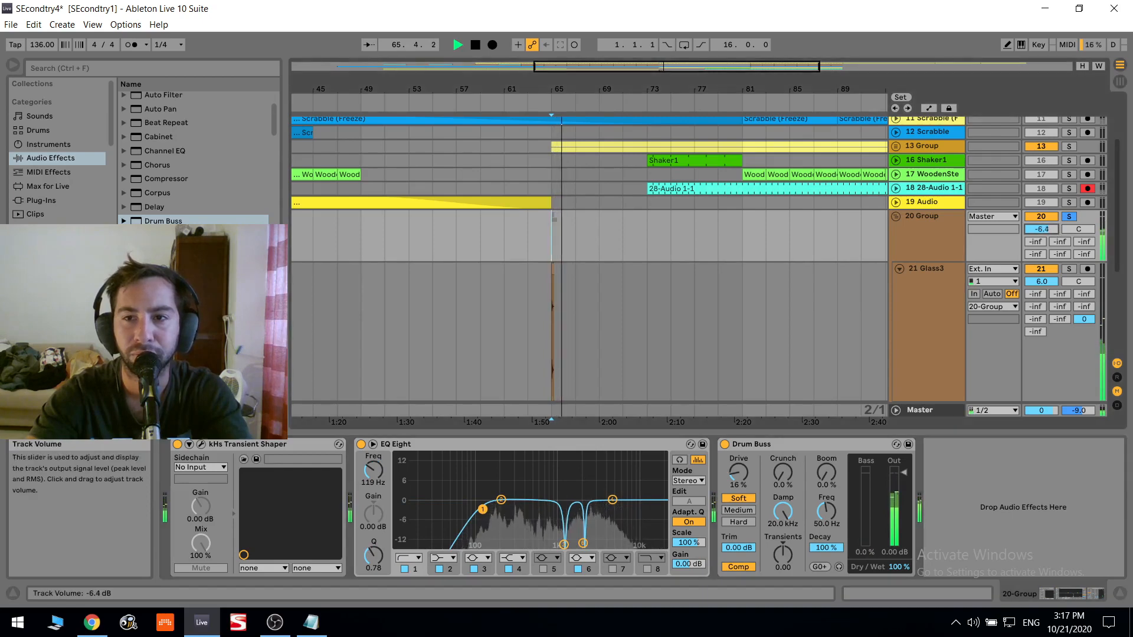
- Move the Reverb from track 21 Glass3 to the end of the 20 Group track's device chain
{"action": "left_click", "coordinate": [937, 296]}
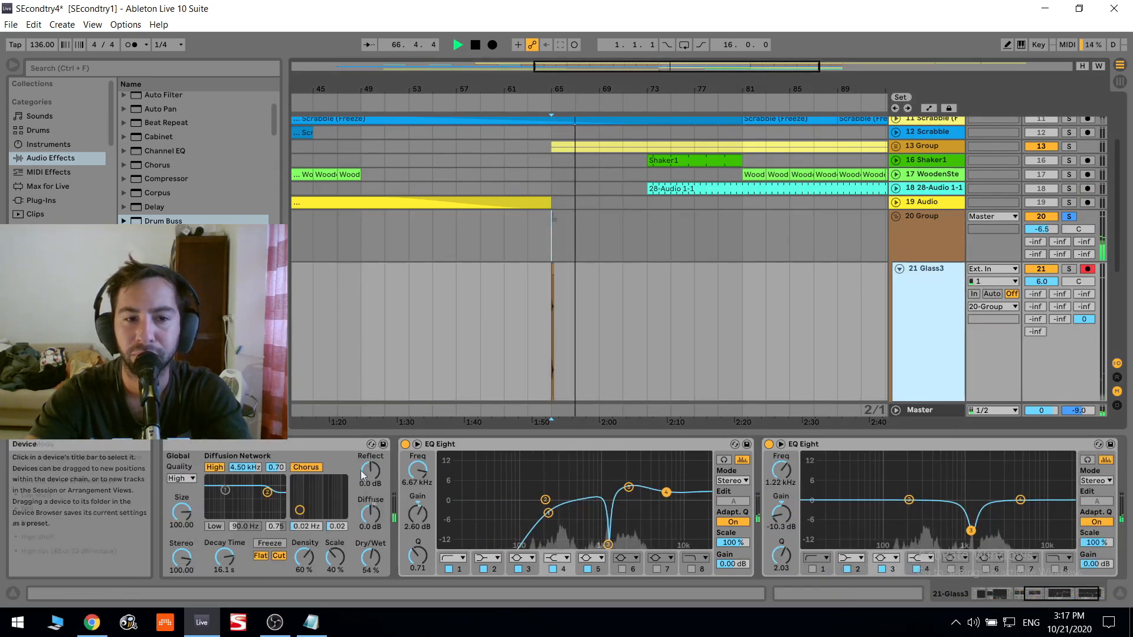
{"action": "left_click", "coordinate": [931, 355]}
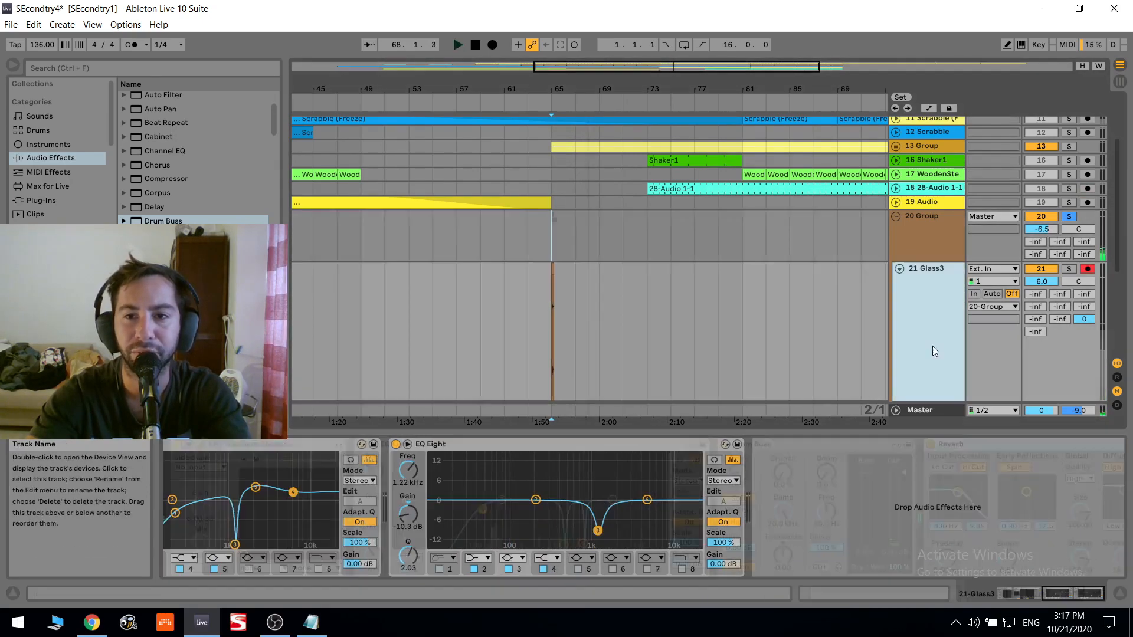
{"action": "scroll", "coordinate": [951, 387], "scroll_direction": "down", "scroll_amount": 4}
- Switch off the Reverb on track 22 Glass3 and play the hit from bar 65
{"action": "key", "text": "space"}
{"action": "left_click", "coordinate": [941, 378]}
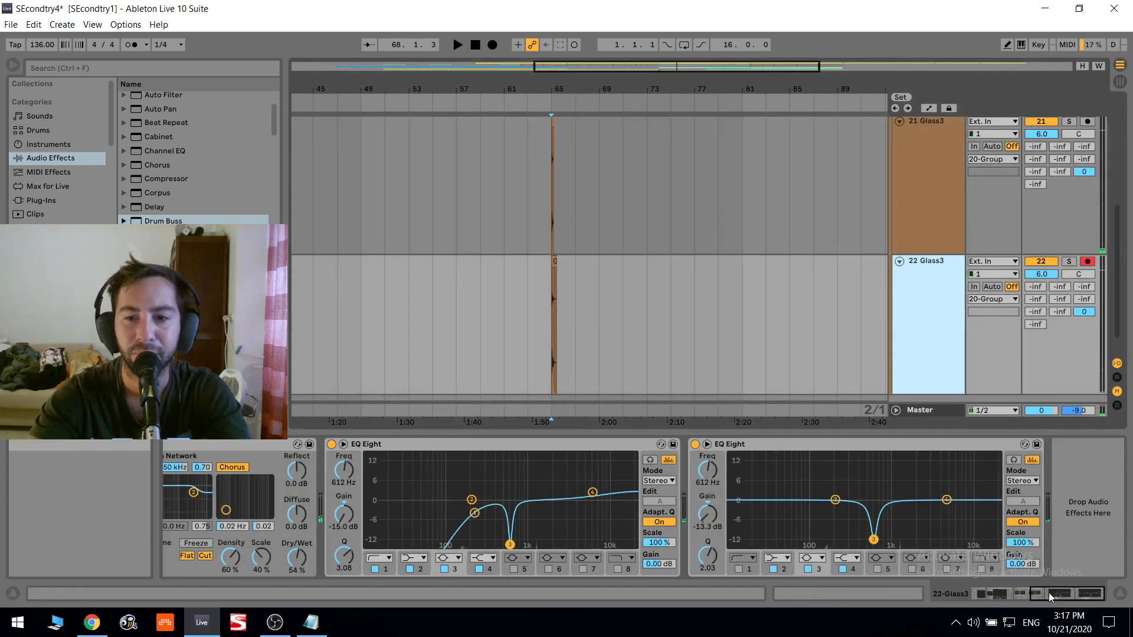
{"action": "left_click_drag", "start_coordinate": [1054, 595], "coordinate": [1031, 596]}
{"action": "left_click", "coordinate": [266, 445]}
{"action": "key", "text": "space"}
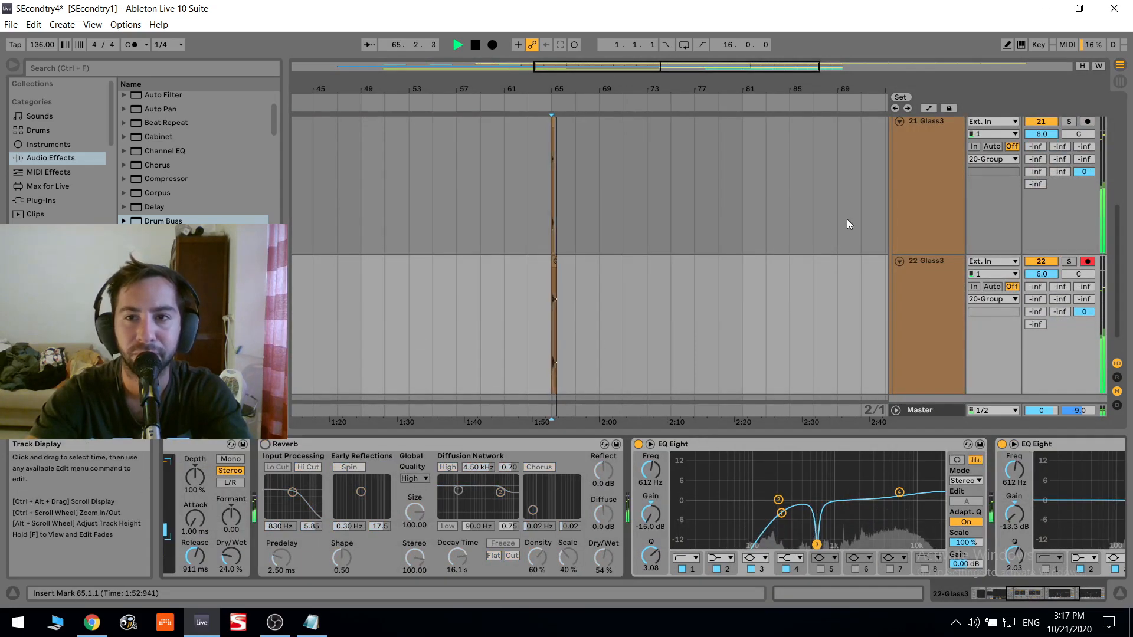
- Enlarge the 20 Group track's height and set its last return send to -6.0 dB
{"action": "scroll", "coordinate": [932, 175], "scroll_direction": "up", "scroll_amount": 3}
{"action": "left_click", "coordinate": [932, 175]}
{"action": "left_click_drag", "start_coordinate": [913, 202], "coordinate": [914, 252]}
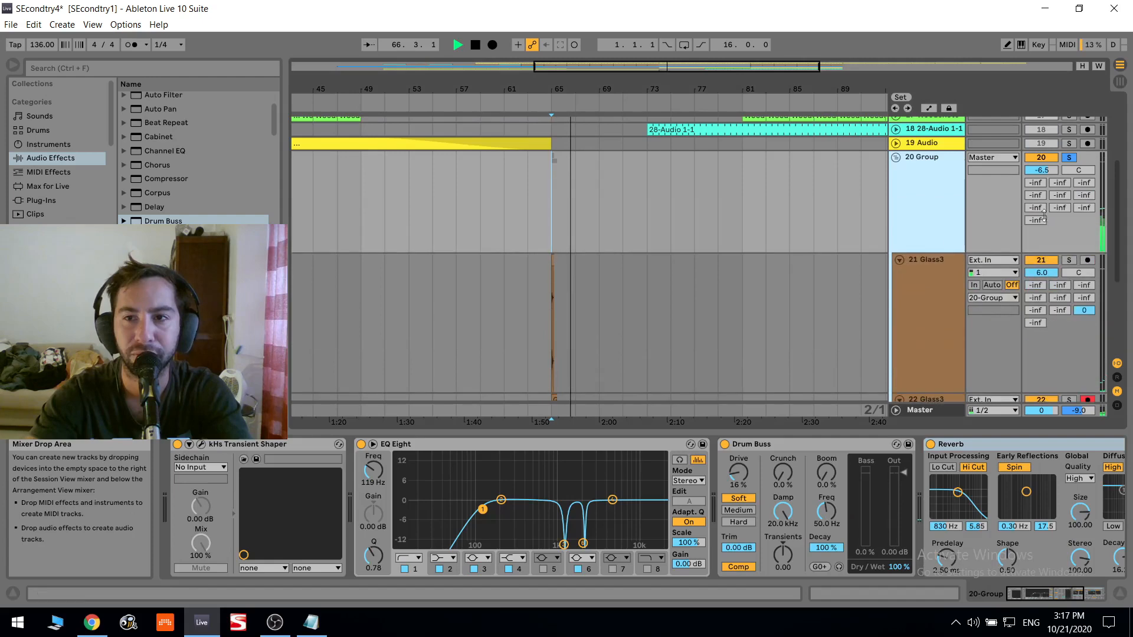
{"action": "scroll", "coordinate": [1002, 238], "scroll_direction": "up", "scroll_amount": 5}
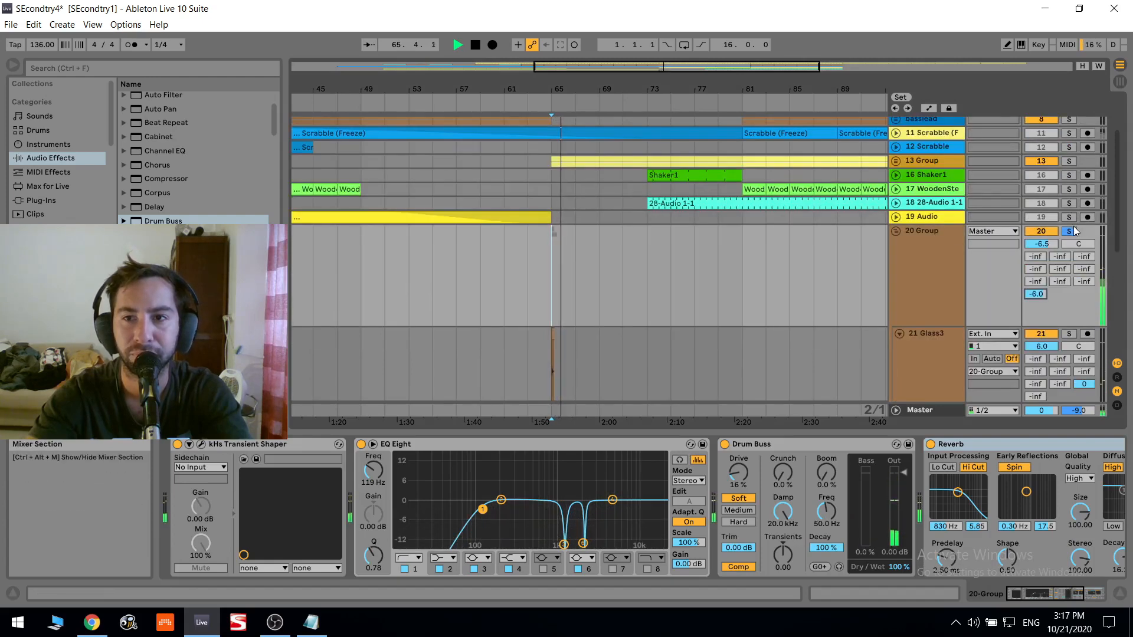
- Lower the I-VERYLONG send to -5.6 dB on track 21 Glass3 and to -0.9 dB on track 22 Glass3
{"action": "scroll", "coordinate": [1073, 383], "scroll_direction": "down", "scroll_amount": 3}
{"action": "left_click_drag", "start_coordinate": [1085, 340], "coordinate": [1085, 349]}
{"action": "scroll", "coordinate": [1084, 350], "scroll_direction": "down", "scroll_amount": 3}
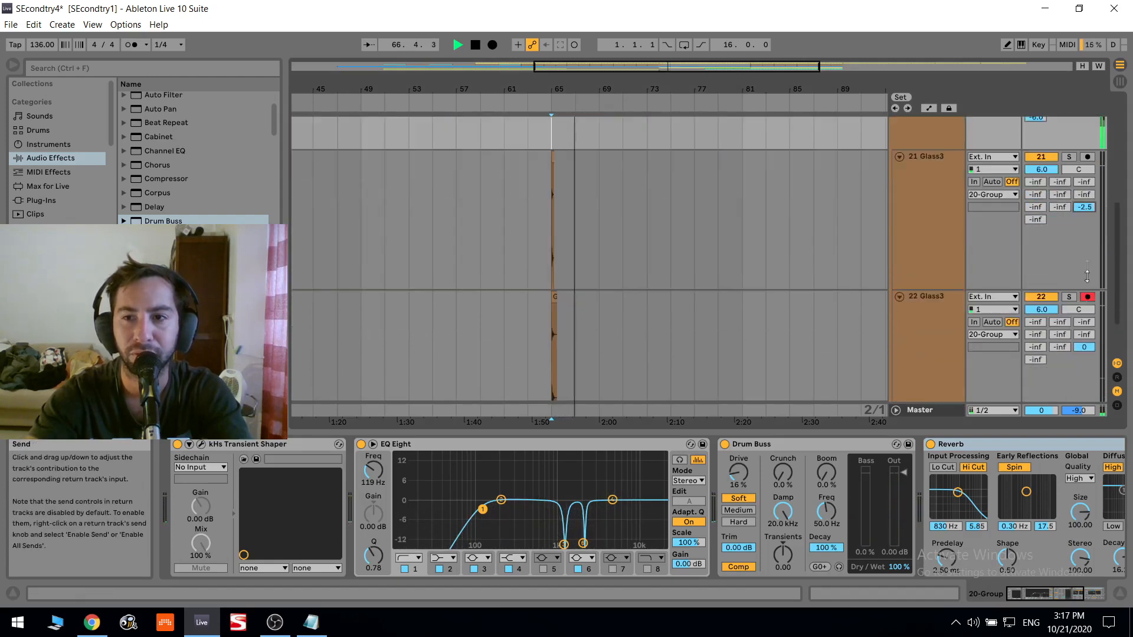
{"action": "left_click", "coordinate": [1083, 240]}
{"action": "left_click_drag", "start_coordinate": [1085, 207], "coordinate": [1085, 220]}
{"action": "left_click_drag", "start_coordinate": [1084, 347], "coordinate": [1085, 350]}
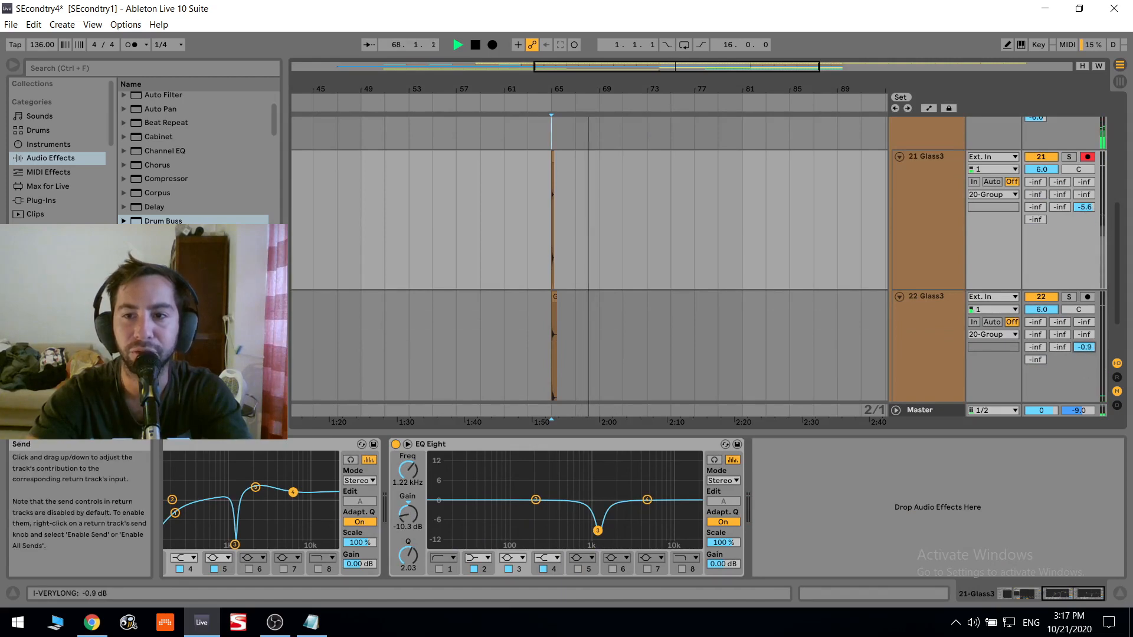
- Unsolo and fold the 20 Group track and play the full arrangement from bar 57
{"action": "scroll", "coordinate": [980, 275], "scroll_direction": "up", "scroll_amount": 2}
{"action": "left_click", "coordinate": [456, 165]}
{"action": "key", "text": "space"}
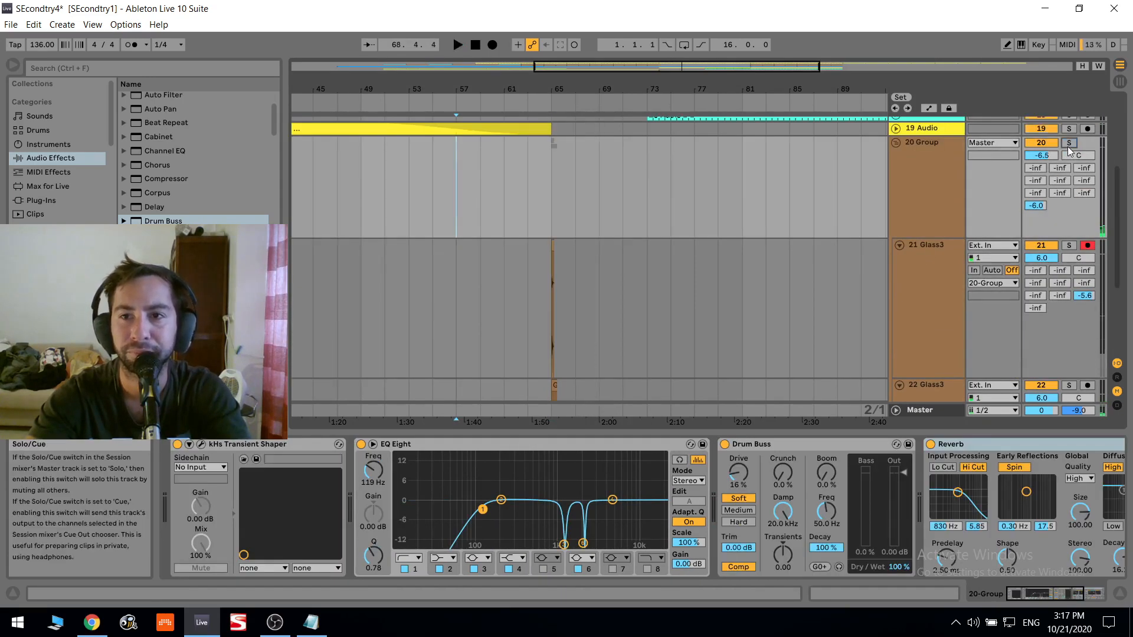
{"action": "left_click", "coordinate": [895, 142]}
- Rename the 20 Group track as crash
{"action": "left_click", "coordinate": [920, 151]}
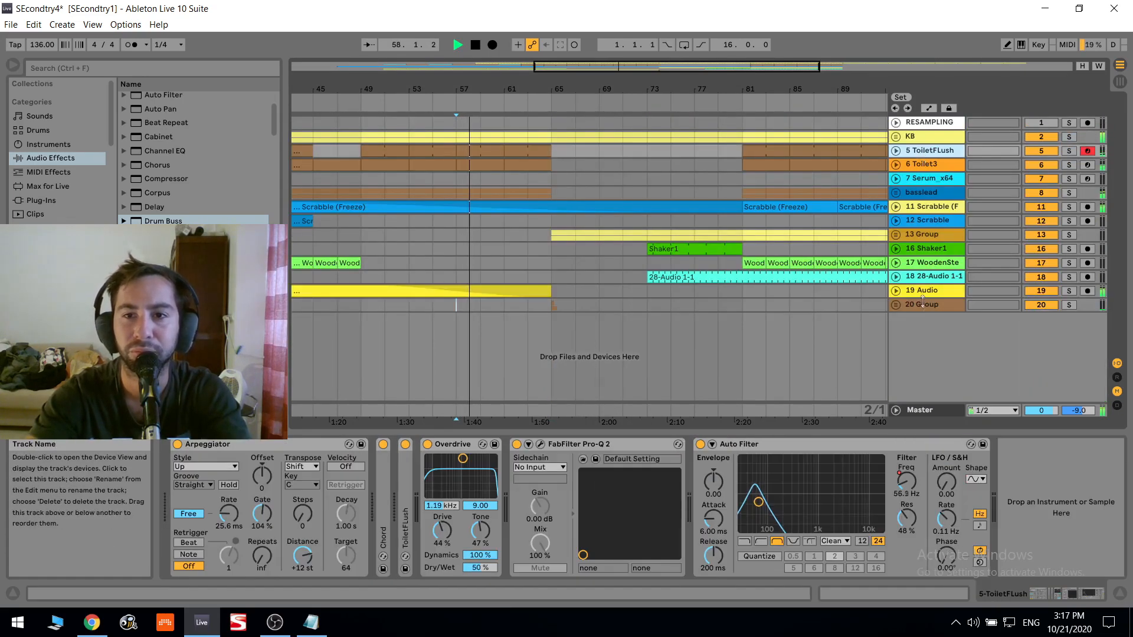
{"action": "left_click", "coordinate": [920, 304]}
{"action": "key", "text": "ctrl+r"}
{"action": "type", "text": "crash"}
{"action": "key", "text": "Return"}
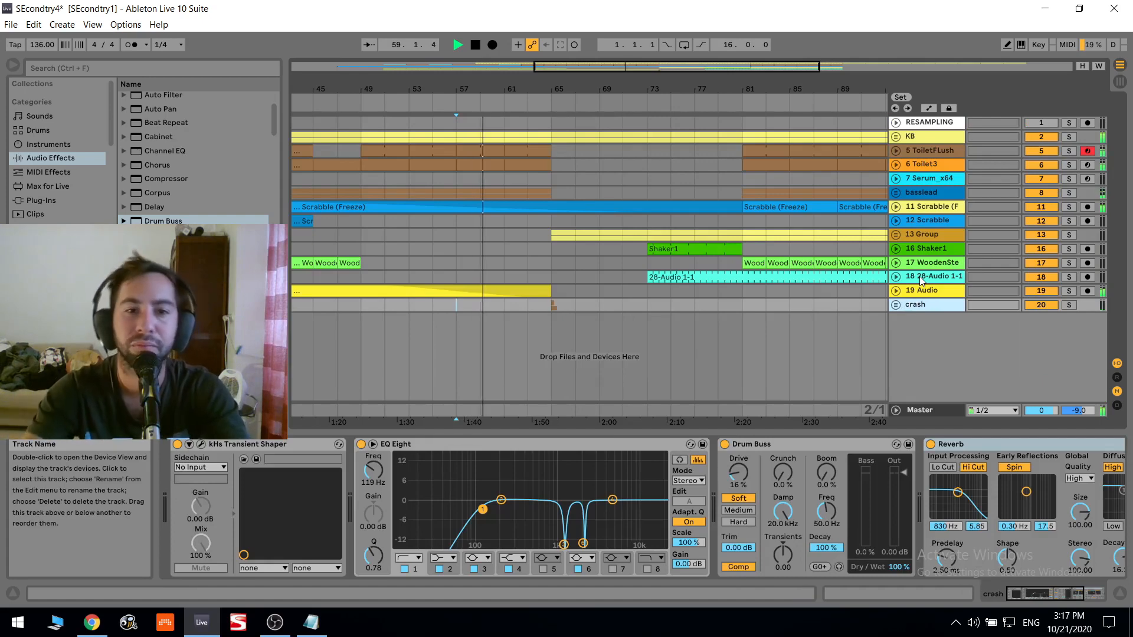
- Play the arrangement from bar 63 past the crash at bar 65 and collapse the crash group's EQ Eight
{"action": "left_click", "coordinate": [539, 307]}
{"action": "key", "text": "space"}
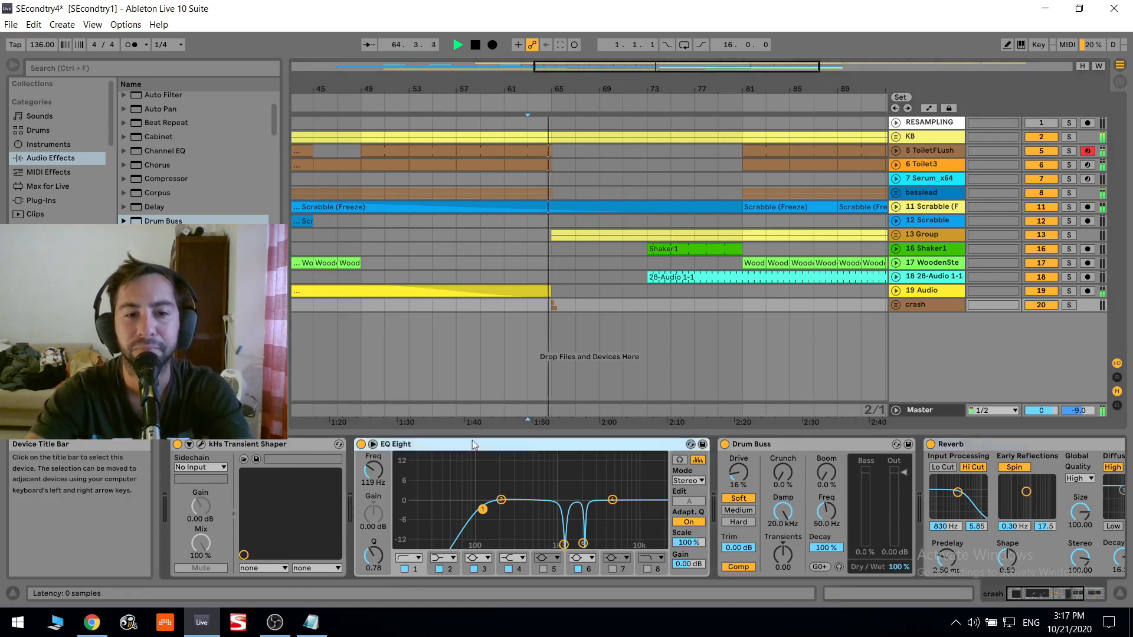
{"action": "double_click", "coordinate": [473, 442]}
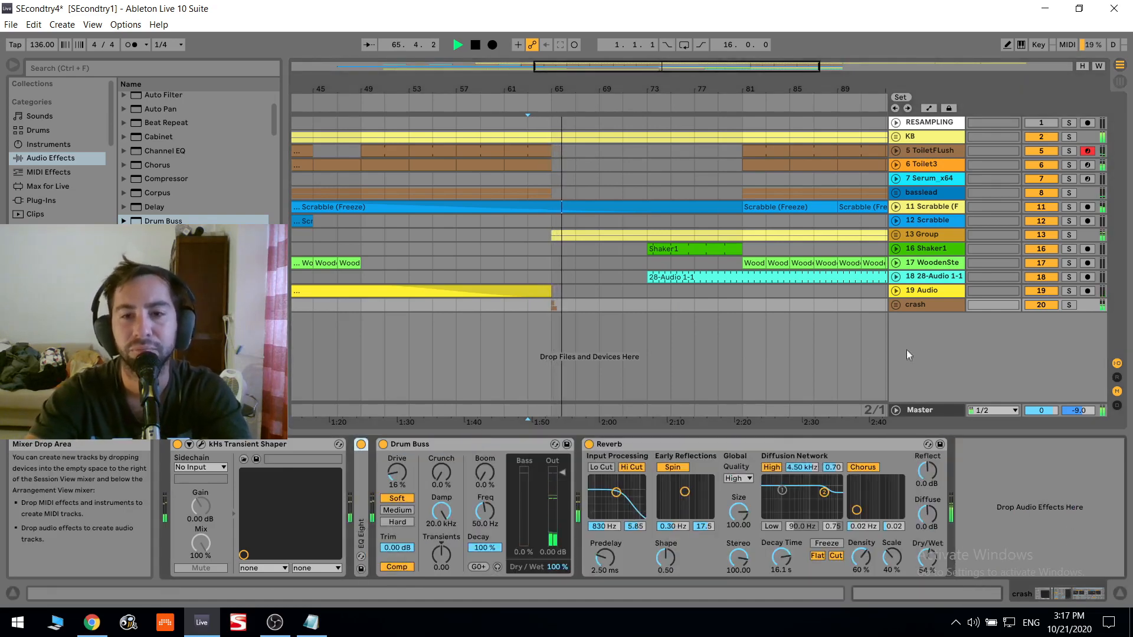
{"action": "left_click", "coordinate": [923, 305]}
{"action": "key", "text": "space"}
- Unfold the crash group and open the Music folder in the browser
{"action": "left_click", "coordinate": [896, 305]}
{"action": "scroll", "coordinate": [906, 324], "scroll_direction": "down", "scroll_amount": 3}
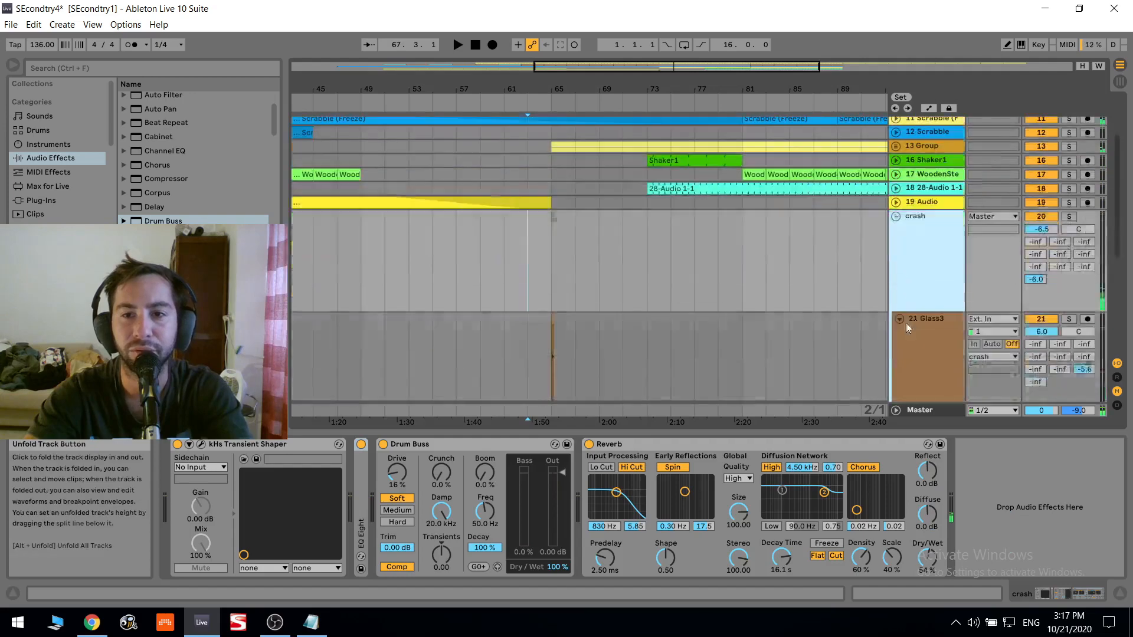
{"action": "scroll", "coordinate": [519, 272], "scroll_direction": "down", "scroll_amount": 3}
{"action": "scroll", "coordinate": [150, 163], "scroll_direction": "down", "scroll_amount": 3}
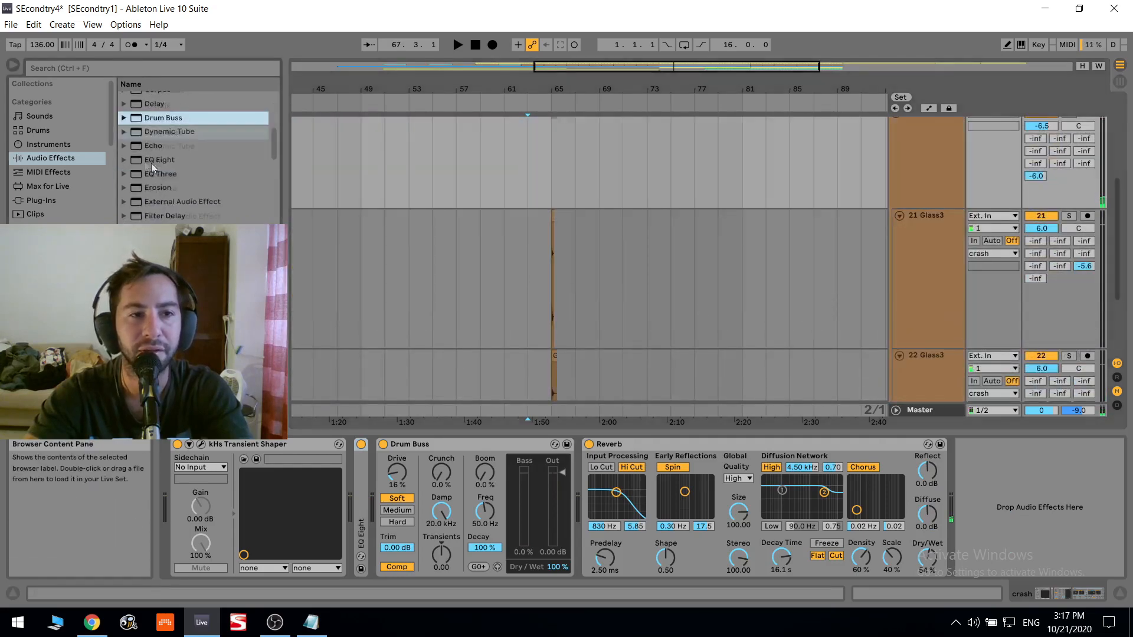
{"action": "scroll", "coordinate": [56, 171], "scroll_direction": "down", "scroll_amount": 3}
{"action": "left_click", "coordinate": [51, 219]}
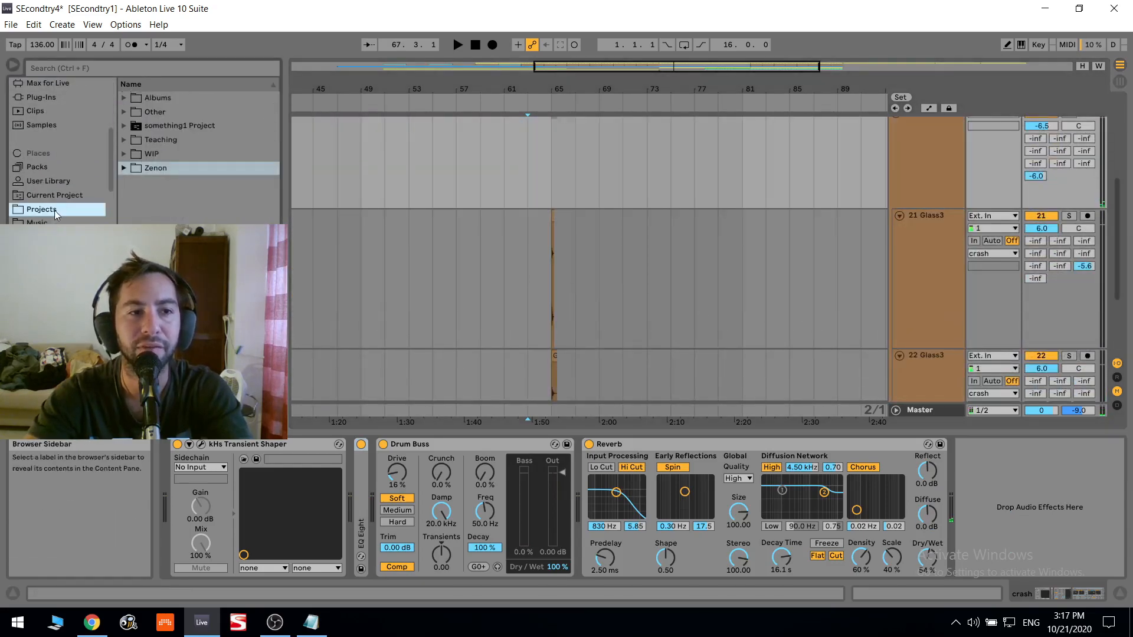
- Preview the hit, MetalStuff and Rolling samples and place Rolling.wav on track 21 Glass3 at bar 81
{"action": "left_click", "coordinate": [179, 189]}
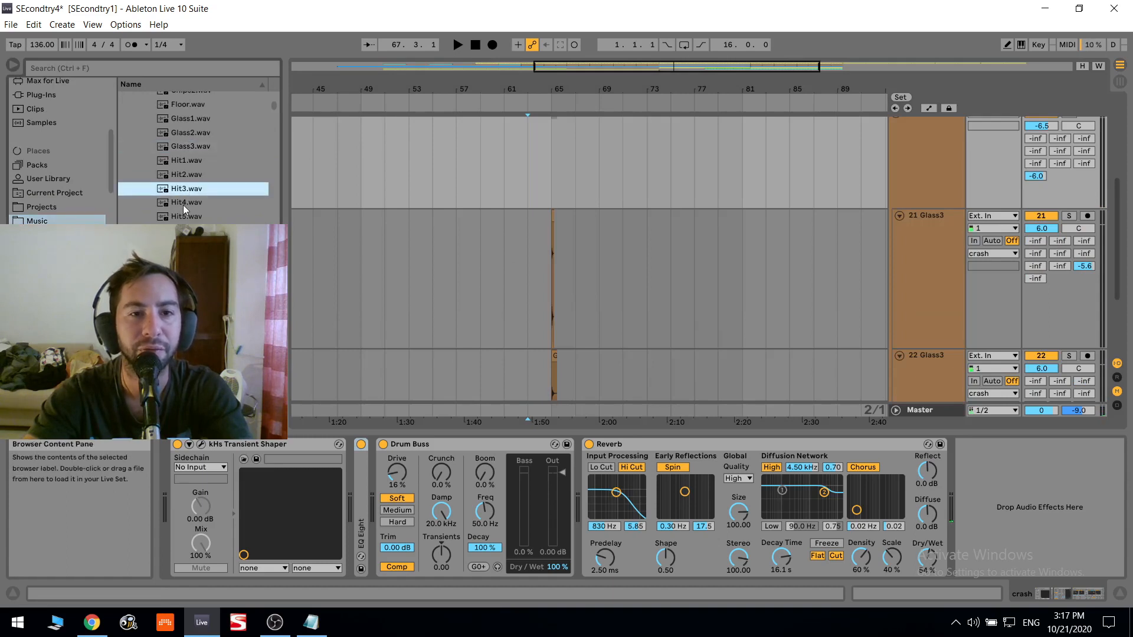
{"action": "left_click", "coordinate": [183, 213]}
{"action": "scroll", "coordinate": [182, 203], "scroll_direction": "down", "scroll_amount": 3}
{"action": "left_click", "coordinate": [182, 184]}
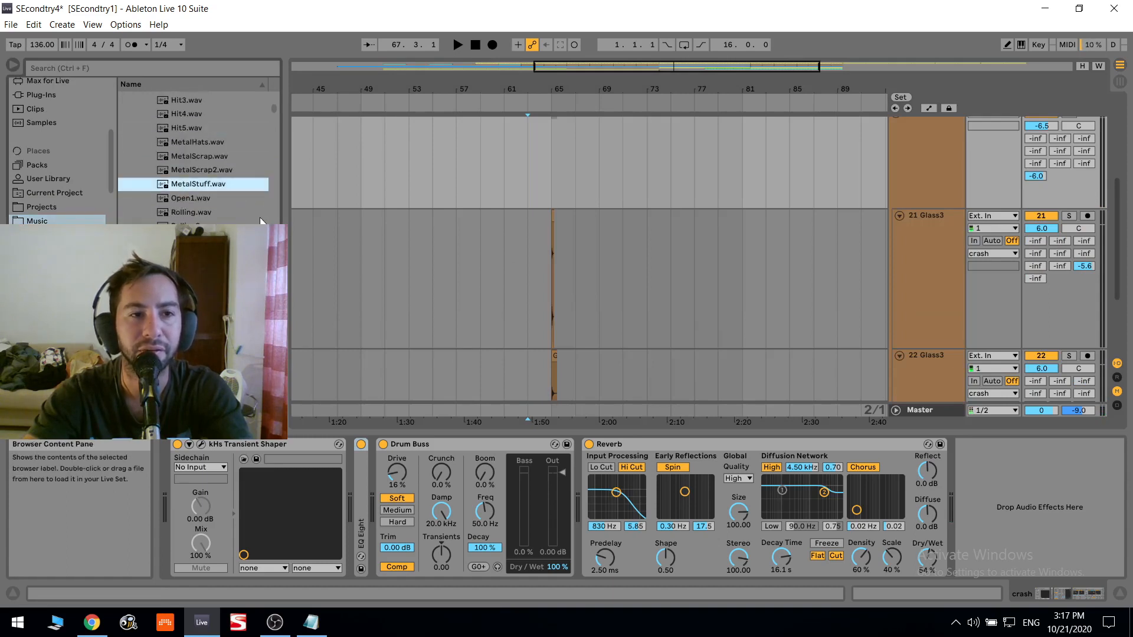
{"action": "left_click", "coordinate": [216, 211]}
{"action": "scroll", "coordinate": [206, 189], "scroll_direction": "down", "scroll_amount": 2}
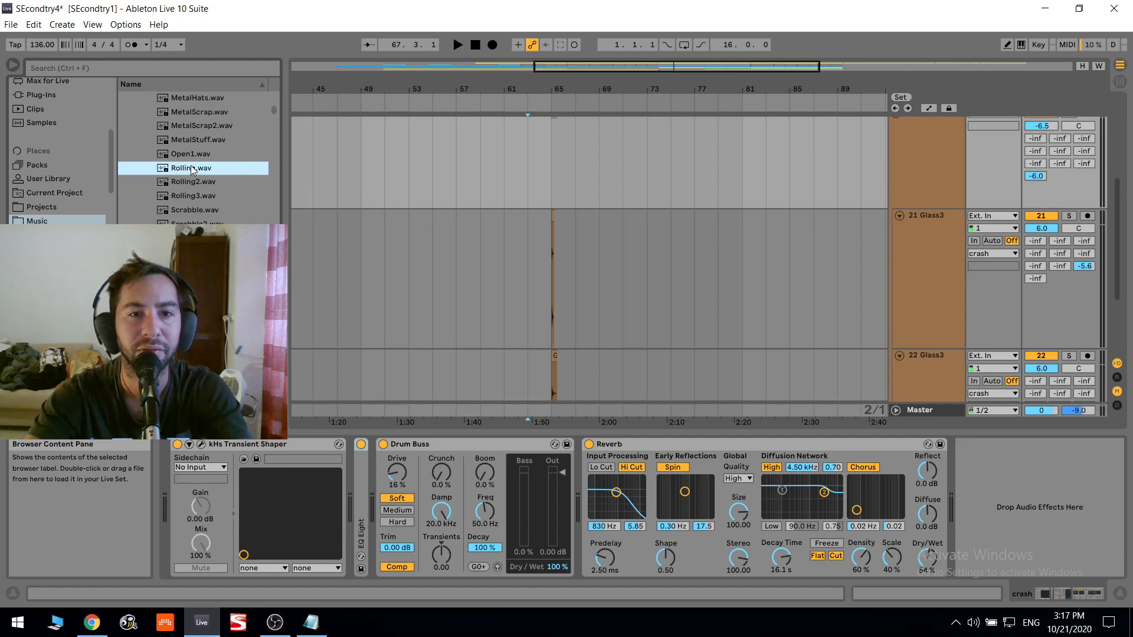
{"action": "left_click_drag", "start_coordinate": [771, 226], "coordinate": [752, 231]}
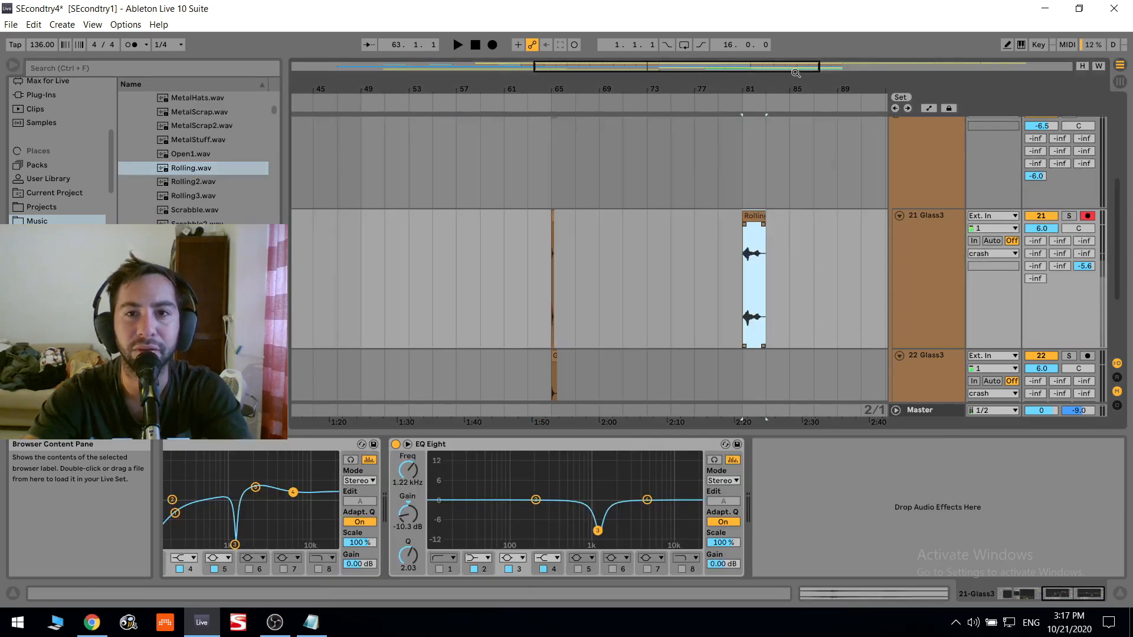
- Audition the Rolling clip with track 21 soloed, turn off its warping and move its start to the first loud hit
{"action": "left_click_drag", "start_coordinate": [795, 64], "coordinate": [849, 182]}
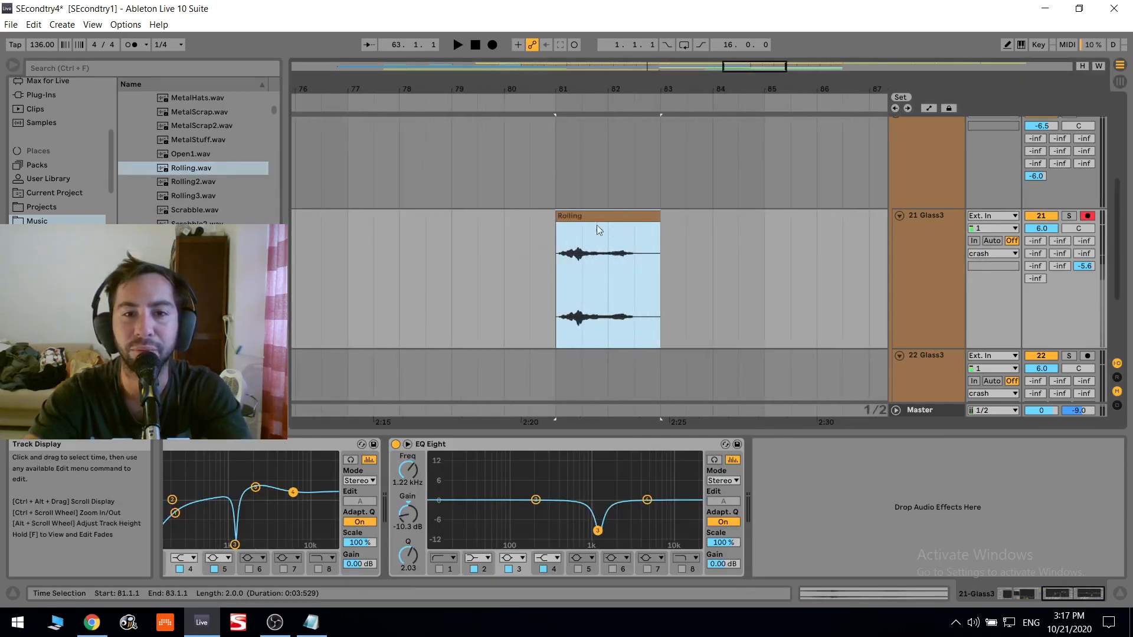
{"action": "double_click", "coordinate": [612, 217]}
{"action": "key", "text": "space"}
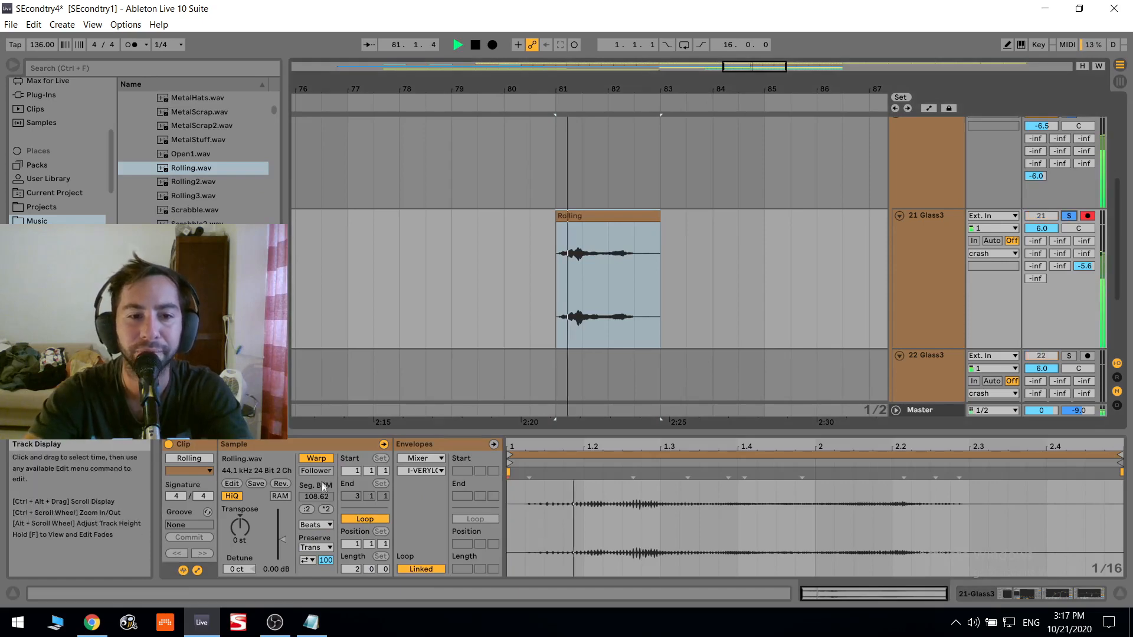
{"action": "left_click", "coordinate": [317, 459]}
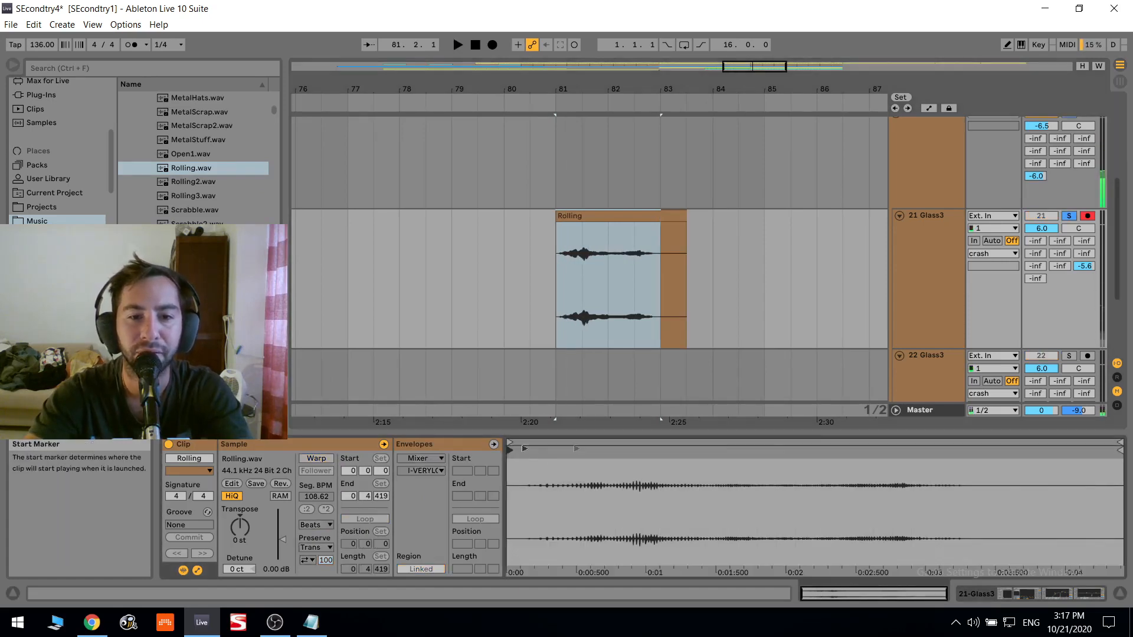
{"action": "left_click_drag", "start_coordinate": [770, 450], "coordinate": [642, 450]}
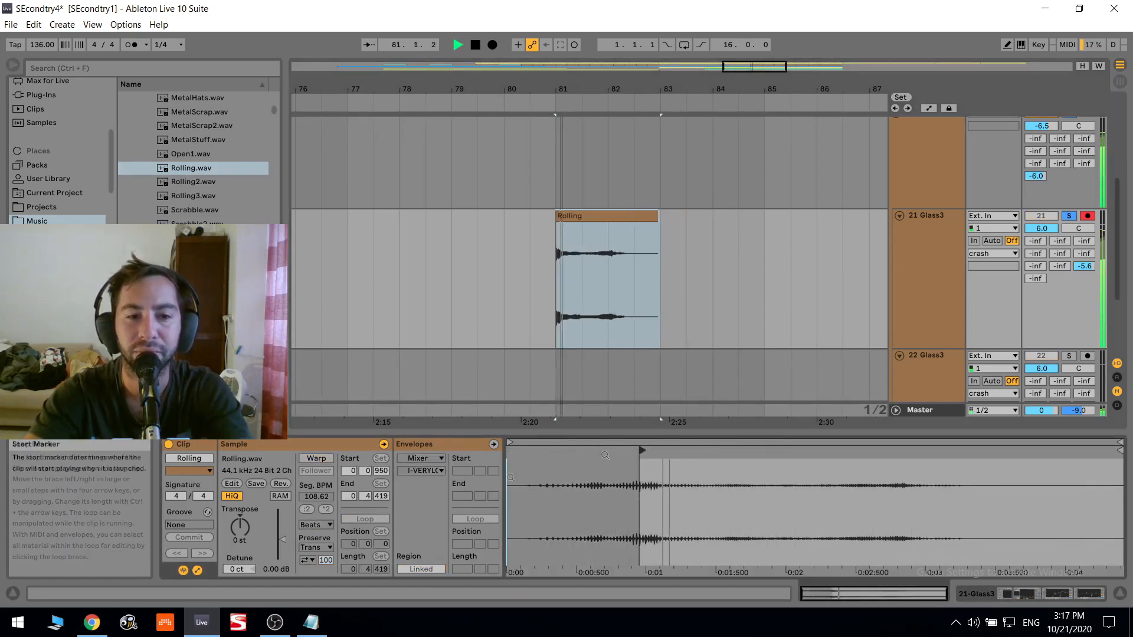
- Raise the Rolling clip's gain to 6.88 dB and trim it to about half a bar with a full-length fade-out
{"action": "left_click_drag", "start_coordinate": [293, 543], "coordinate": [294, 529]}
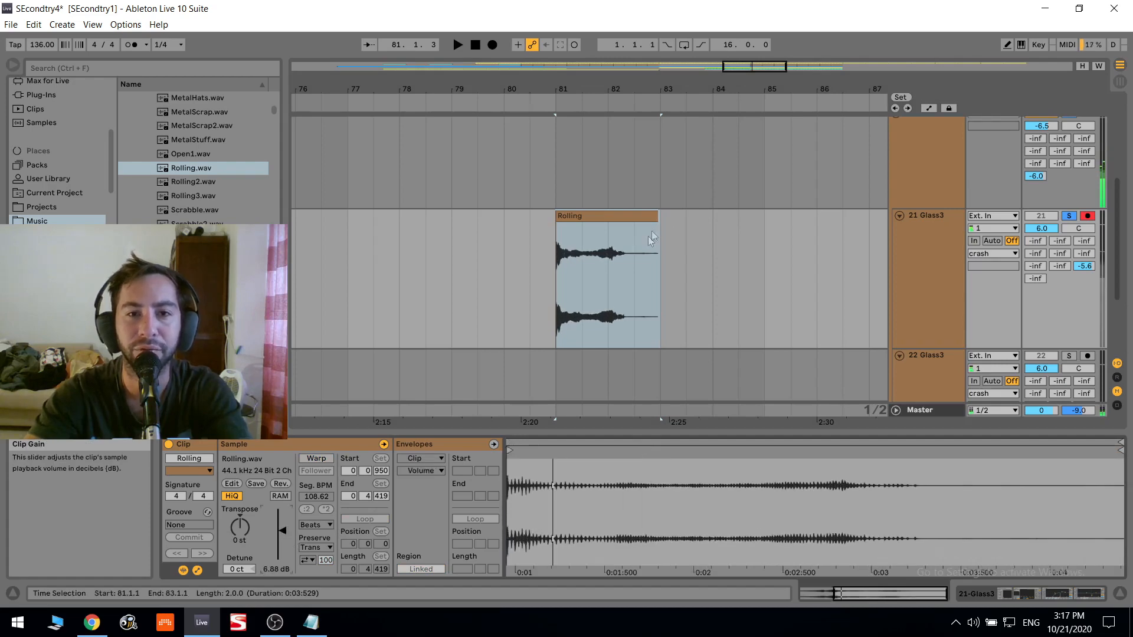
{"action": "left_click_drag", "start_coordinate": [657, 217], "coordinate": [559, 225]}
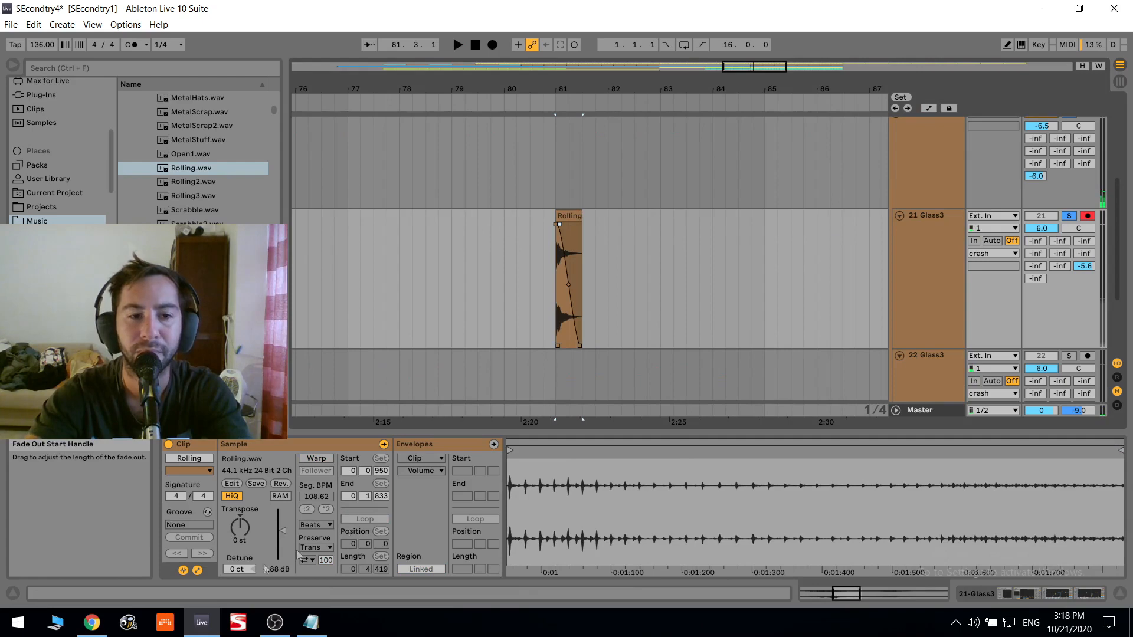
- Transpose the Rolling clip to -1 st, audition it and turn off the Vocoder on track 21 Glass3
{"action": "left_click_drag", "start_coordinate": [241, 537], "coordinate": [241, 542]}
{"action": "key", "text": "space"}
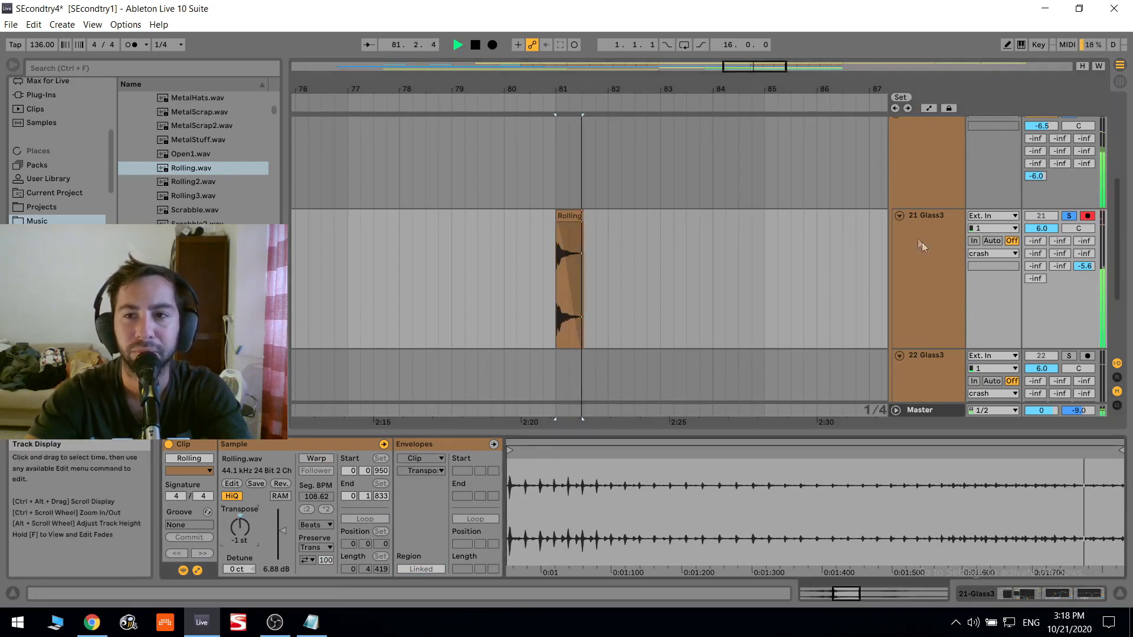
{"action": "double_click", "coordinate": [933, 258]}
{"action": "scroll", "coordinate": [936, 277], "scroll_direction": "up", "scroll_amount": 1}
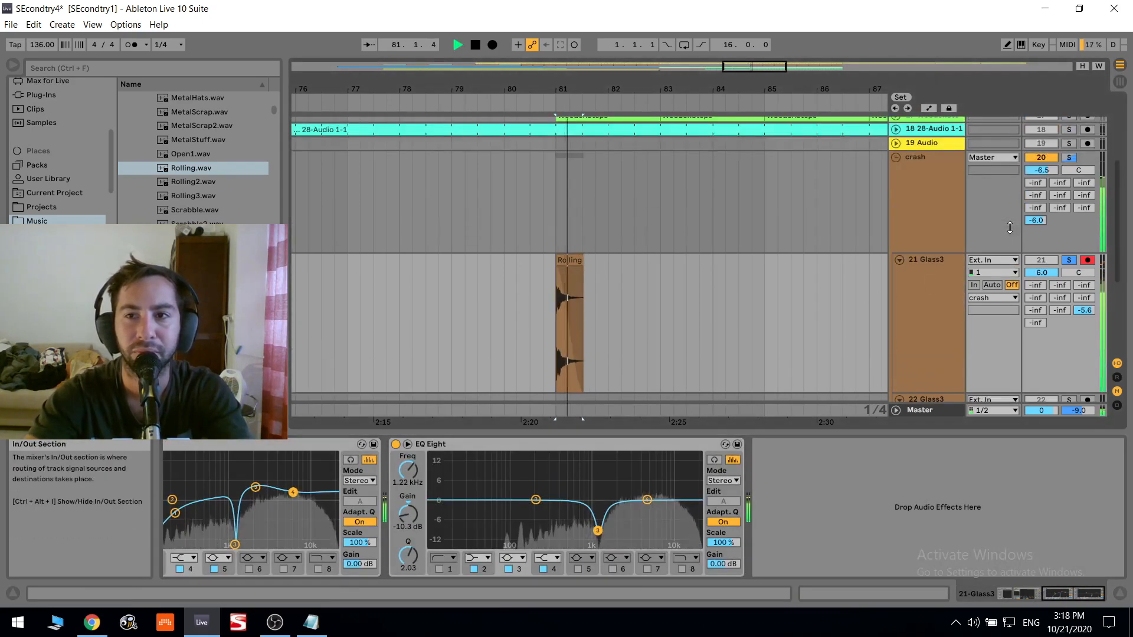
{"action": "left_click", "coordinate": [1020, 594]}
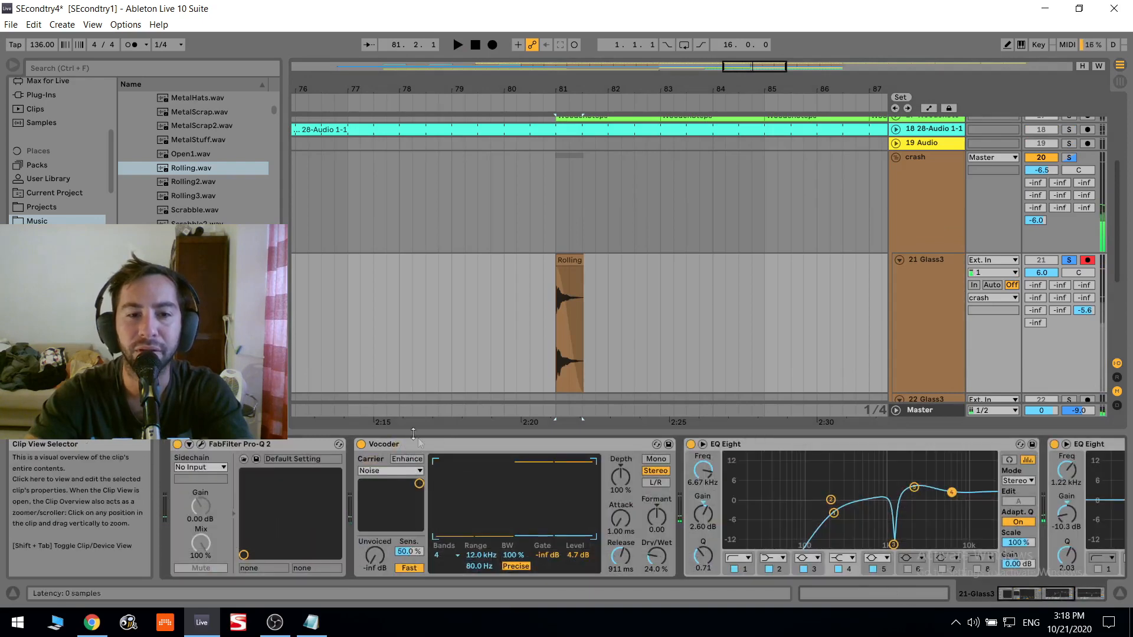
{"action": "left_click", "coordinate": [360, 443]}
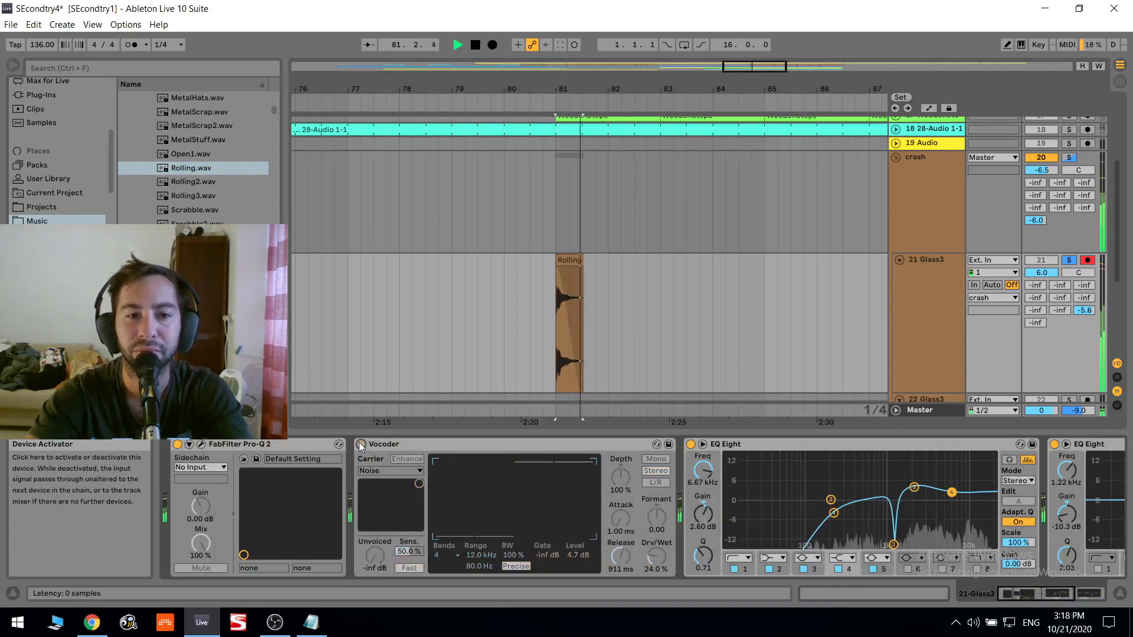
- Disarm track 21 Glass3 and lower the Rolling clip's transposition to -4 st while auditioning it
{"action": "left_click", "coordinate": [560, 260]}
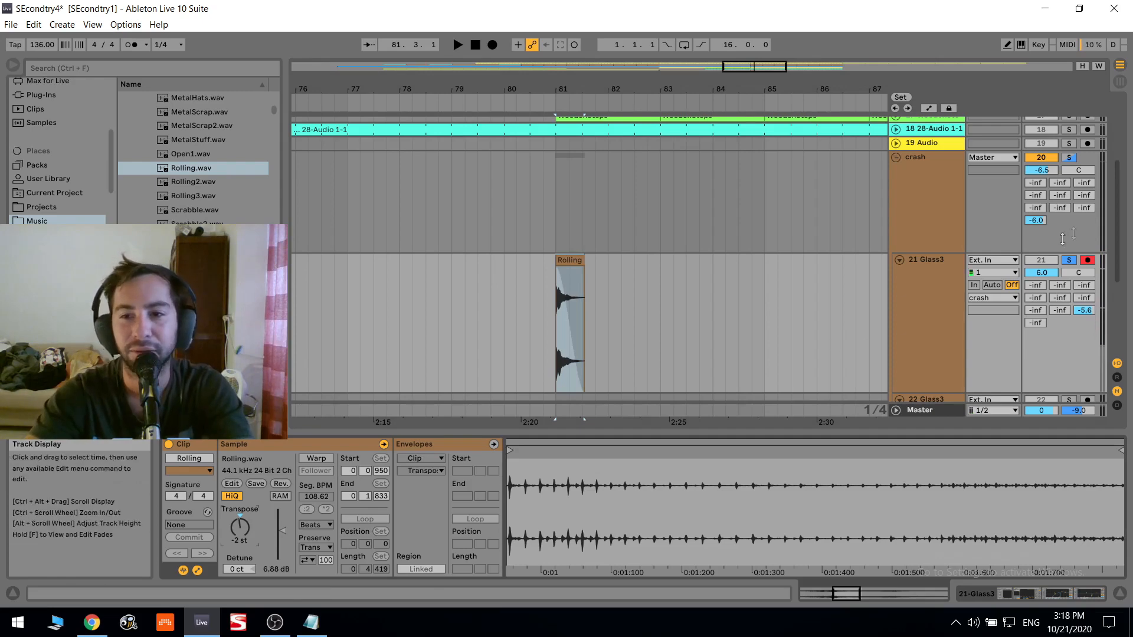
{"action": "left_click", "coordinate": [1087, 261]}
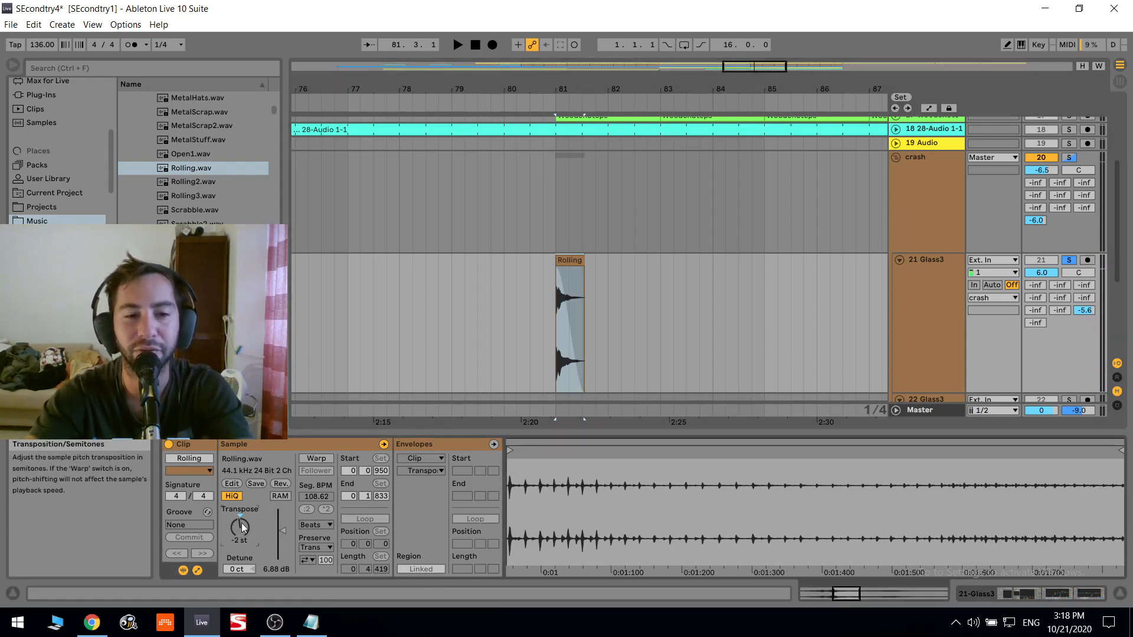
{"action": "key", "text": "space"}
{"action": "key", "text": "space"}
{"action": "key", "text": "space"}
{"action": "key", "text": "Down"}
{"action": "key", "text": "space"}
{"action": "key", "text": "space"}
{"action": "key", "text": "Down"}
{"action": "key", "text": "space"}
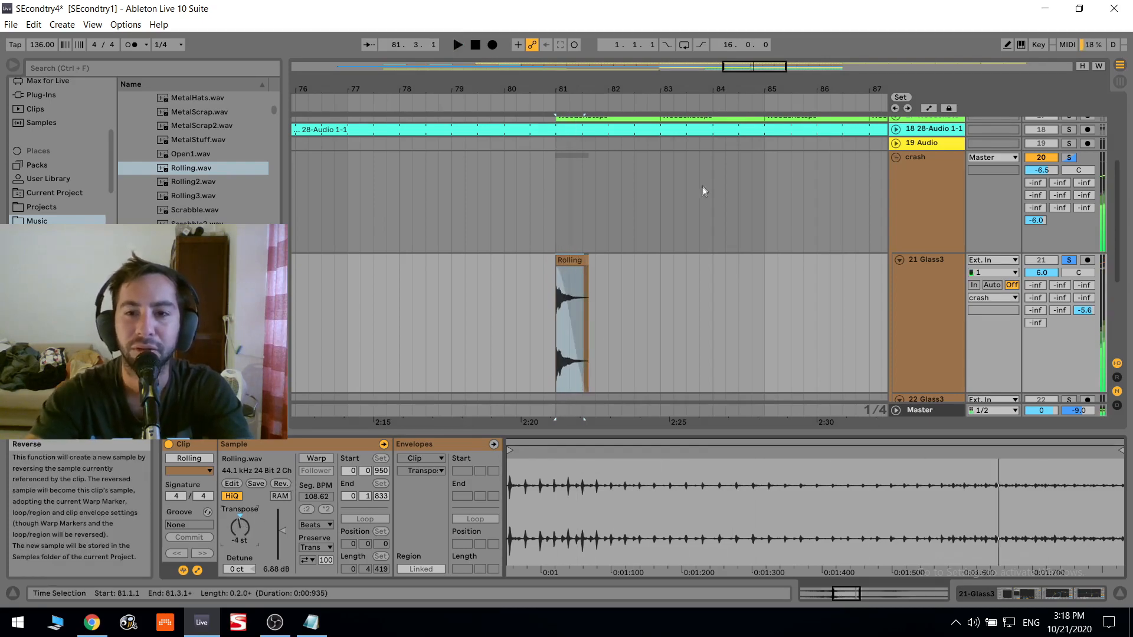
- Review track 21's device chain and audition the transposed Rolling clip again
{"action": "double_click", "coordinate": [929, 207]}
{"action": "left_click", "coordinate": [384, 445]}
{"action": "key", "text": "space"}
{"action": "left_click", "coordinate": [909, 310]}
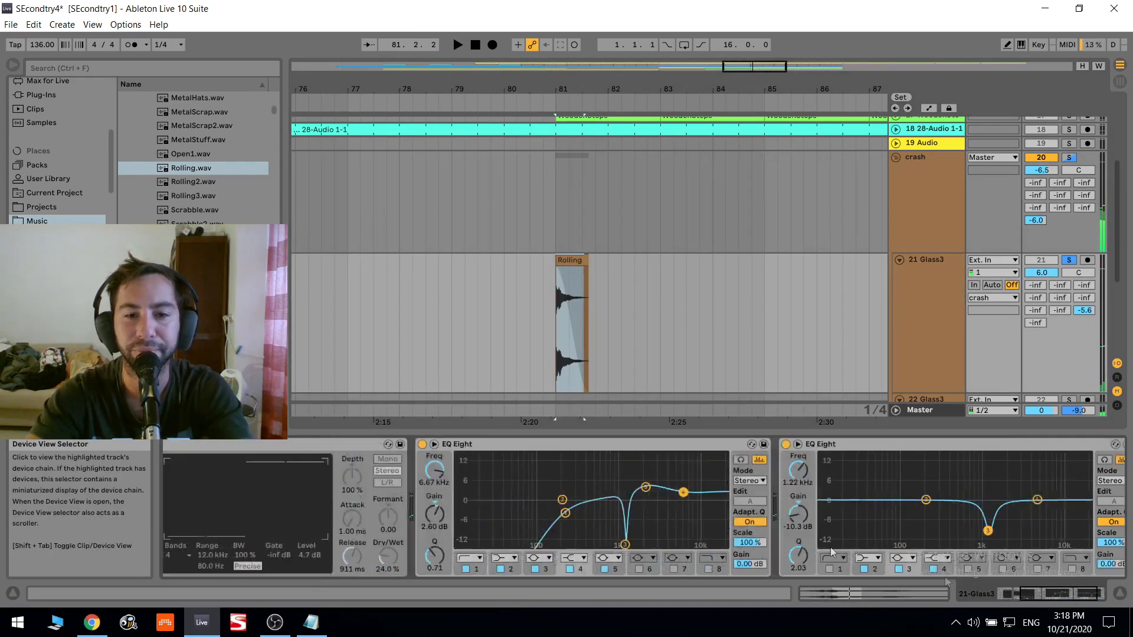
{"action": "left_click", "coordinate": [582, 267]}
{"action": "double_click", "coordinate": [582, 267]}
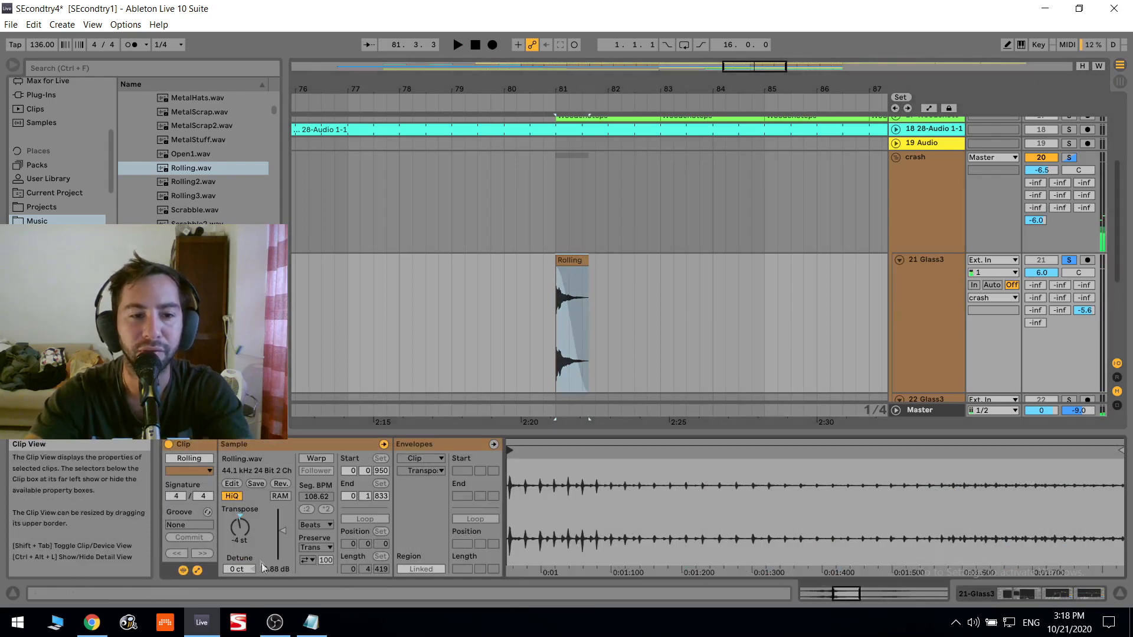
{"action": "key", "text": "space"}
{"action": "key", "text": "space"}
{"action": "key", "text": "space"}
- Set track 21 Glass3's send to the VERYLONG return to -6.7 dB and inspect that return's Reverb settings
{"action": "left_click", "coordinate": [919, 294]}
{"action": "scroll", "coordinate": [430, 233], "scroll_direction": "down", "scroll_amount": 2}
{"action": "left_click", "coordinate": [451, 235]}
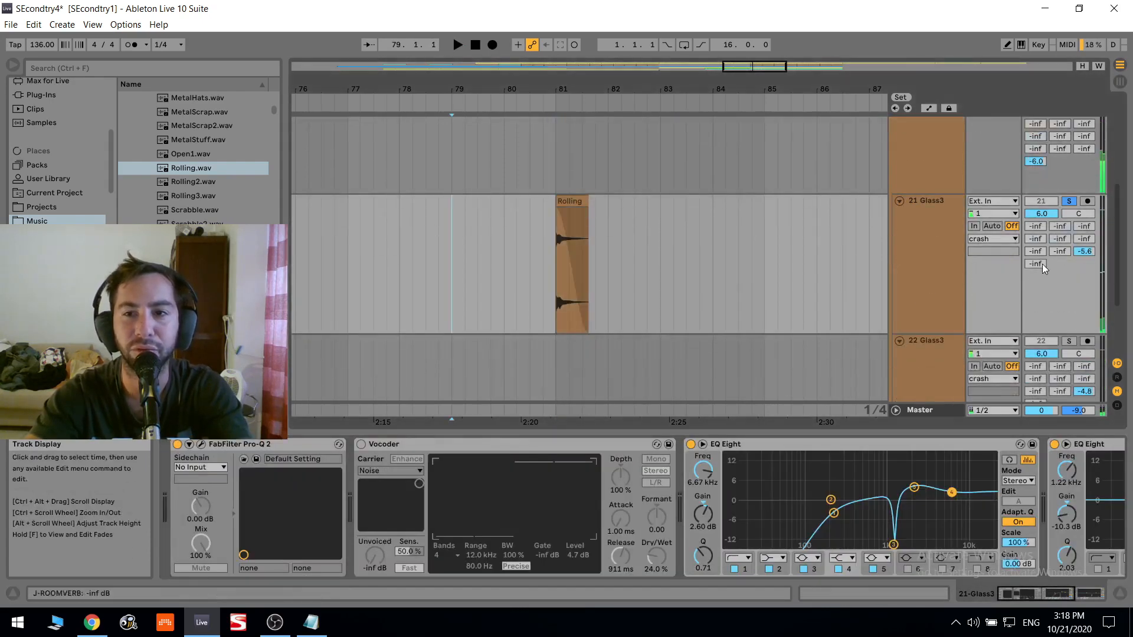
{"action": "left_click", "coordinate": [1117, 377]}
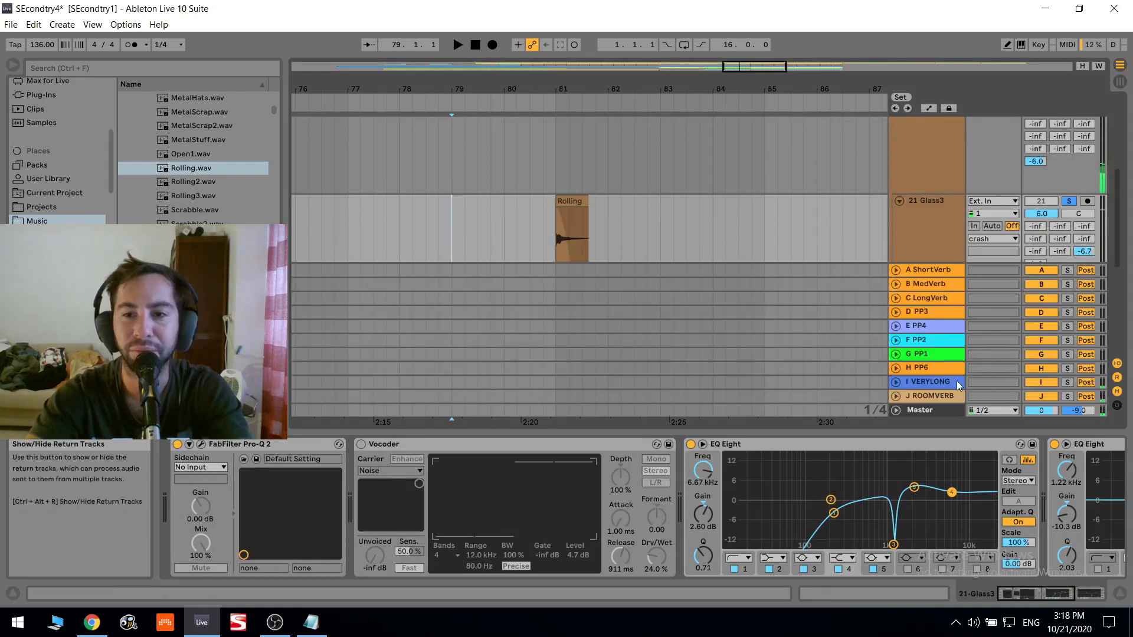
{"action": "left_click", "coordinate": [932, 382]}
{"action": "double_click", "coordinate": [176, 487]}
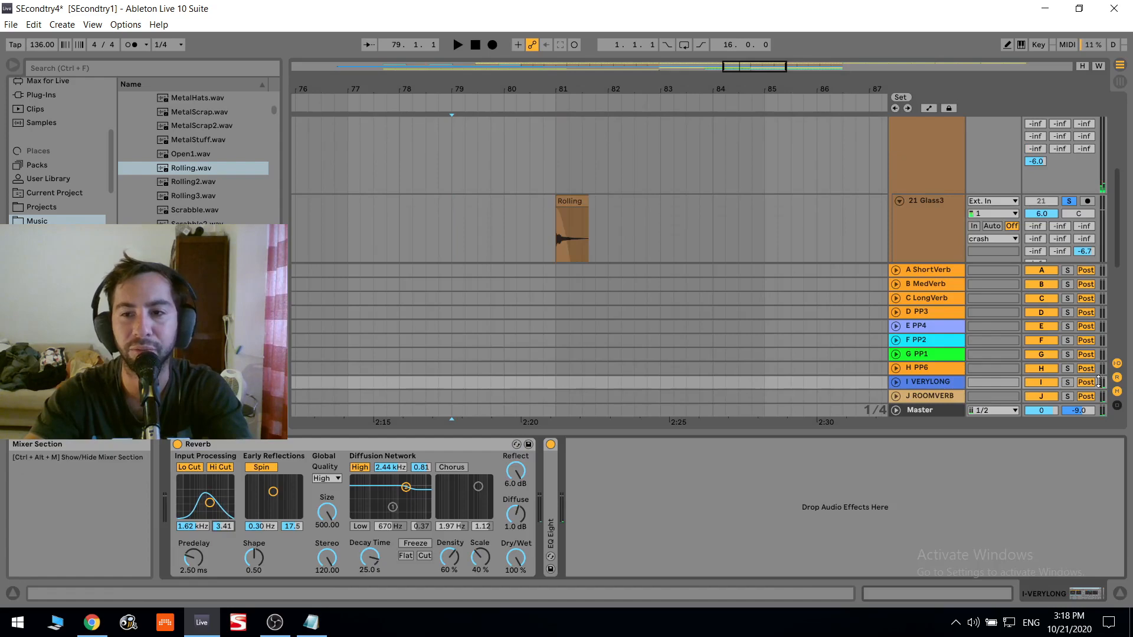
{"action": "left_click", "coordinate": [1117, 378]}
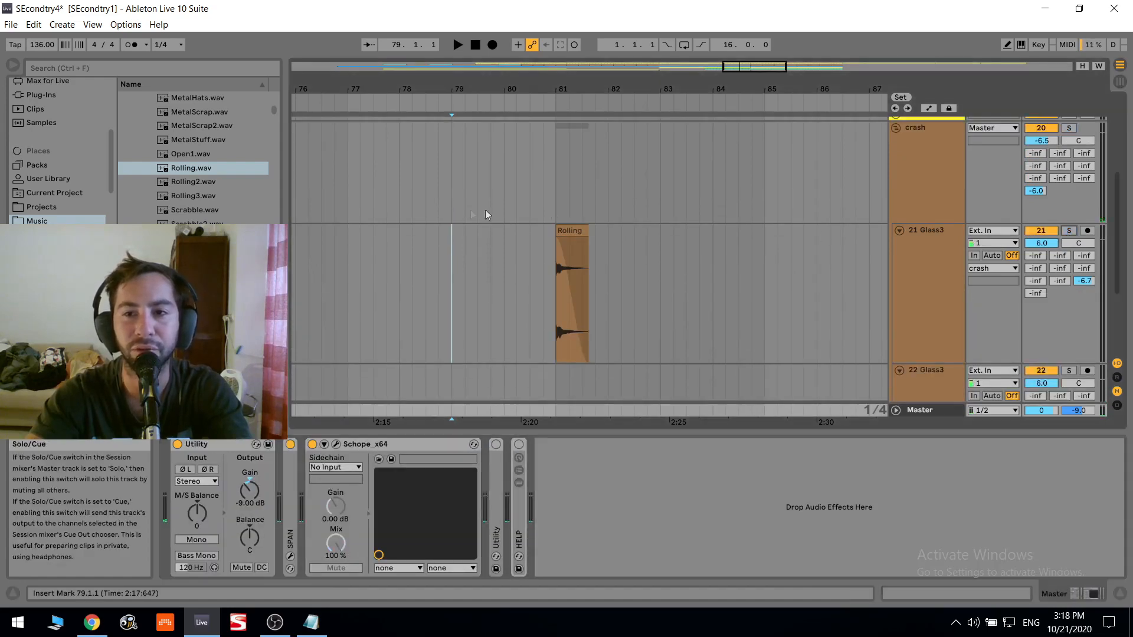
- Fold the crash group, play the full arrangement from bar 80 and review the group's effects chain
{"action": "scroll", "coordinate": [555, 211], "scroll_direction": "up", "scroll_amount": 2}
{"action": "left_click", "coordinate": [895, 187]}
{"action": "left_click", "coordinate": [505, 302]}
{"action": "key", "text": "space"}
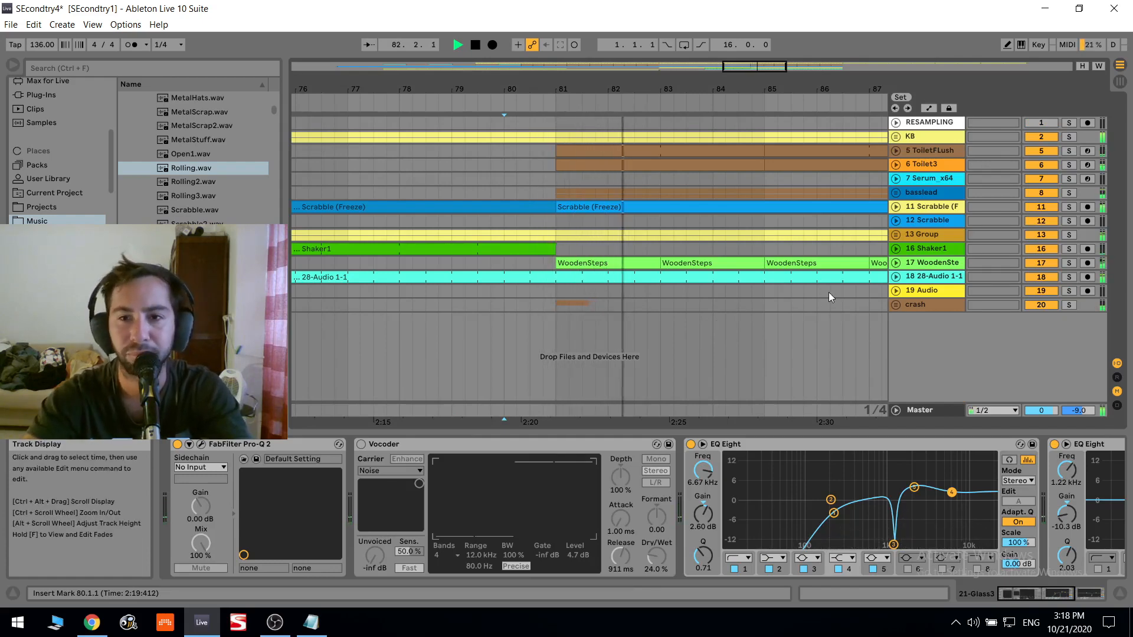
{"action": "left_click", "coordinate": [916, 305]}
{"action": "key", "text": "space"}
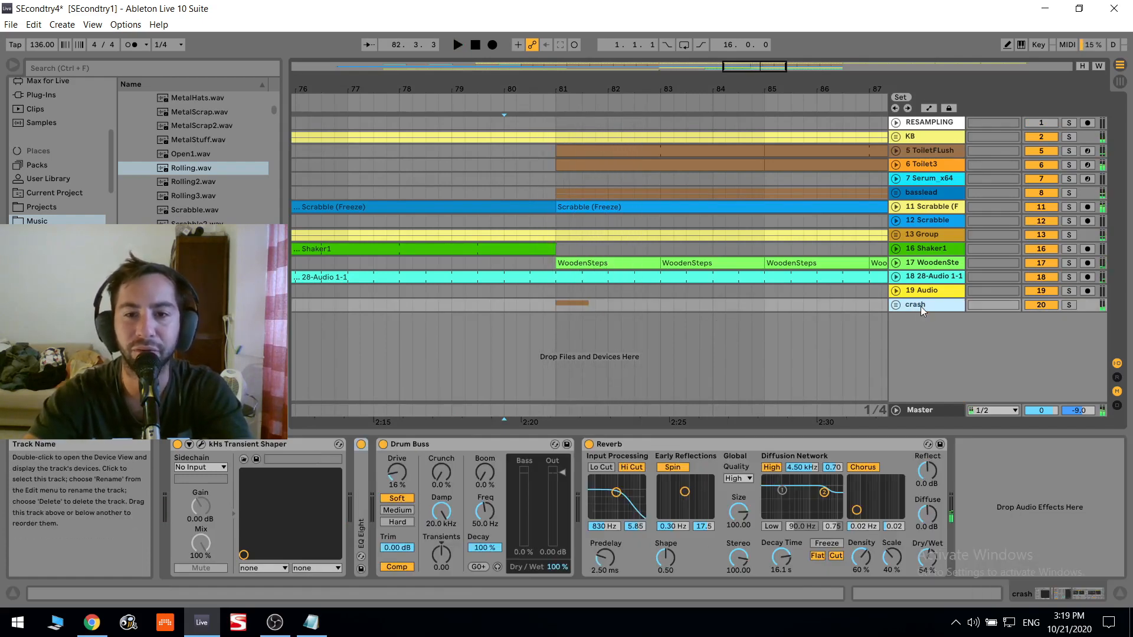
{"action": "left_click_drag", "start_coordinate": [744, 68], "coordinate": [734, 25]}
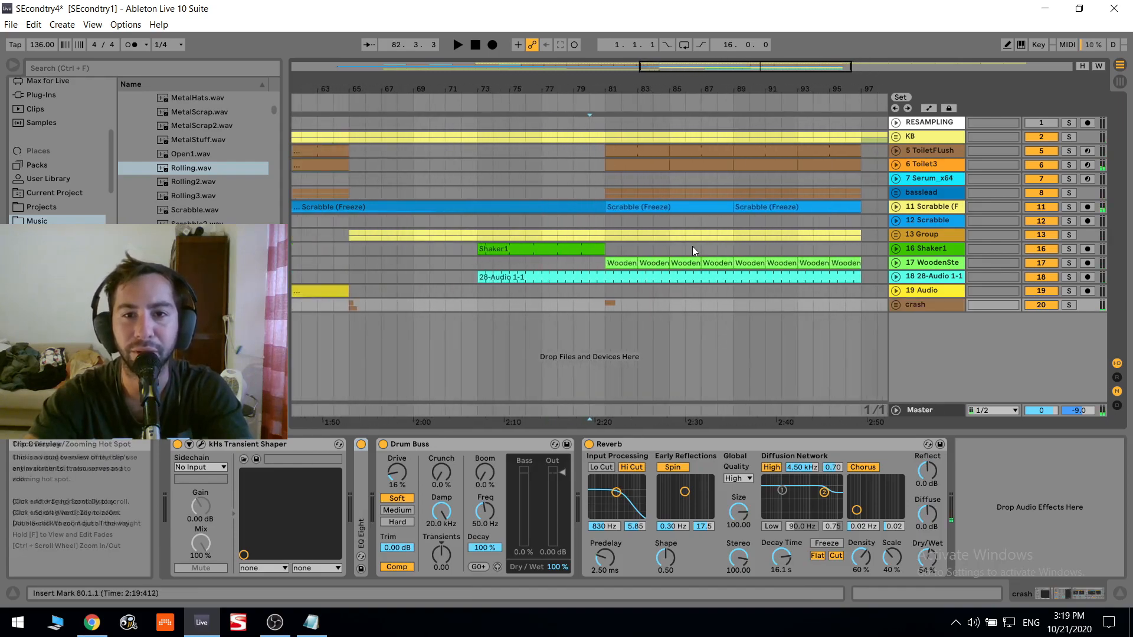